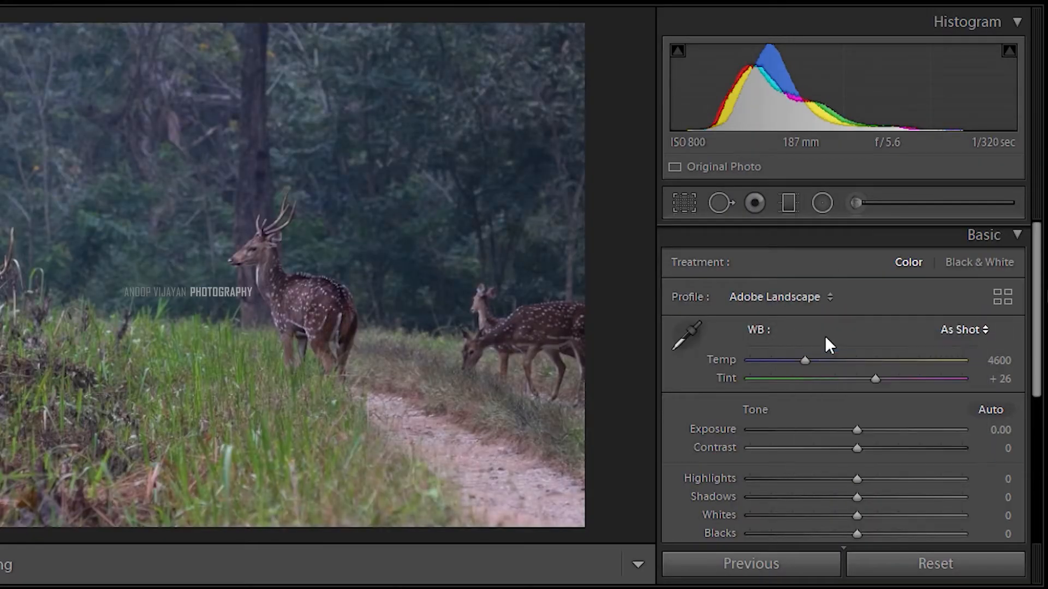
- Set Temp 4127, Tint −2, Exposure −0.02, Contrast −12, Highlights −76, Shadows −10, Whites +34 and Blacks +8 for the deer photo
{"action": "mouse_move", "coordinate": [805, 360]}
{"action": "left_mouse_down"}
{"action": "mouse_move", "coordinate": [800, 367]}
{"action": "mouse_move", "coordinate": [816, 370]}
{"action": "mouse_move", "coordinate": [796, 368]}
{"action": "left_mouse_up"}
{"action": "left_click_drag", "start_coordinate": [876, 378], "coordinate": [852, 380]}
{"action": "left_click_drag", "start_coordinate": [856, 429], "coordinate": [771, 506]}
{"action": "left_click_drag", "start_coordinate": [856, 497], "coordinate": [866, 535]}
- Set the photo's Texture to +5, Clarity +6, Dehaze +15, Vibrance +5 and Saturation +6
{"action": "scroll", "coordinate": [1016, 467], "scroll_direction": "down", "scroll_amount": 3}
{"action": "left_click_drag", "start_coordinate": [856, 390], "coordinate": [862, 453]}
{"action": "left_click_drag", "start_coordinate": [857, 472], "coordinate": [863, 472]}
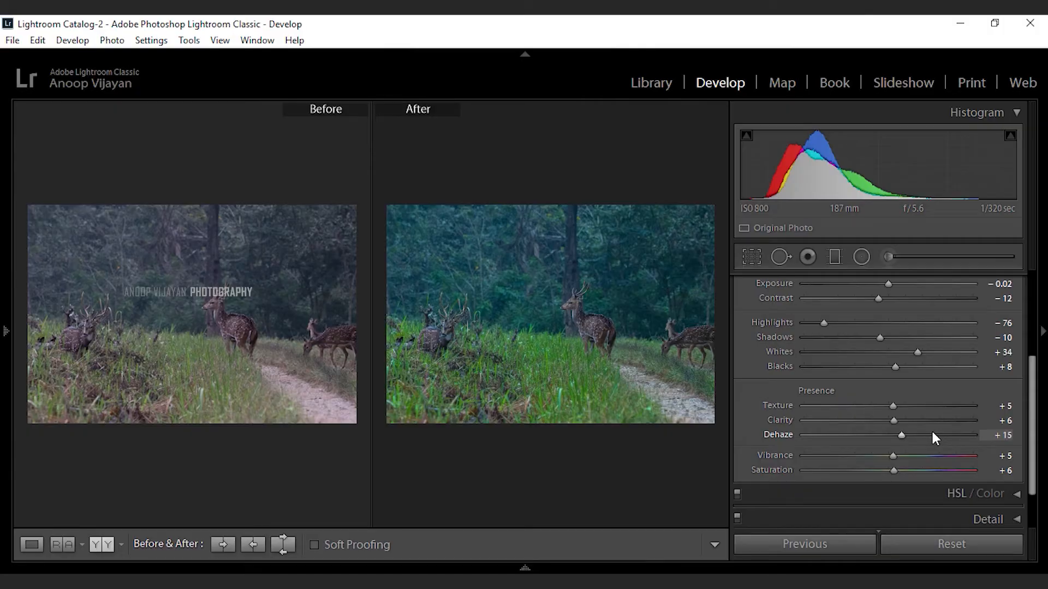
- Adjust the HSL hues with Red at −9, and set Saturation to Red +45, Orange +30, Yellow +37 and Green −42
{"action": "left_click", "coordinate": [1012, 495]}
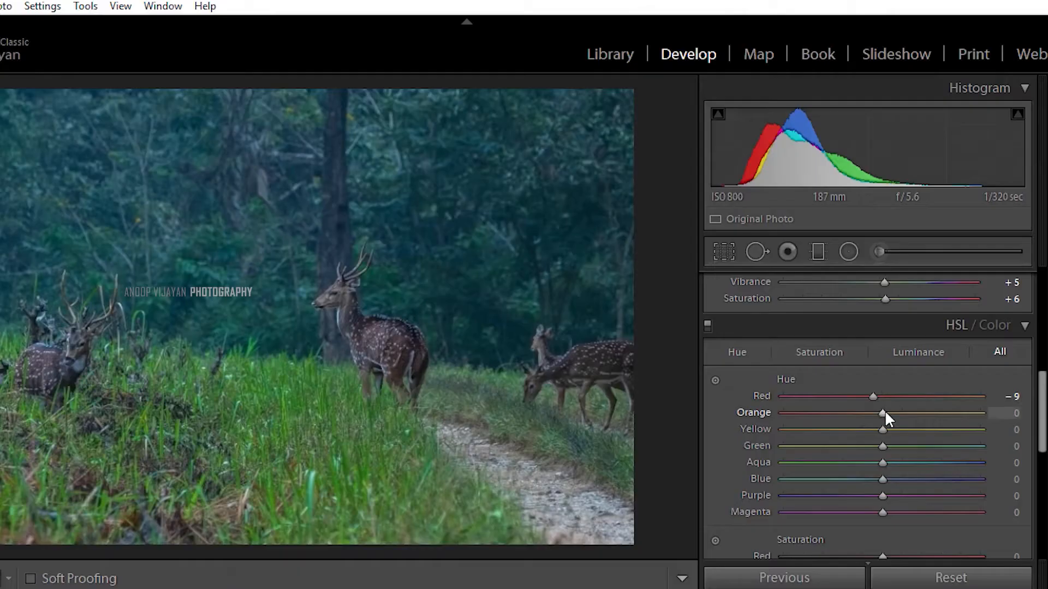
{"action": "left_click_drag", "start_coordinate": [883, 430], "coordinate": [903, 446]}
{"action": "left_click_drag", "start_coordinate": [1041, 435], "coordinate": [1041, 489]}
{"action": "left_click_drag", "start_coordinate": [882, 364], "coordinate": [844, 424]}
- Set the HSL Luminance values to Red +52, Orange +47, Yellow +35 and Green −22
{"action": "scroll", "coordinate": [873, 415], "scroll_direction": "down", "scroll_amount": 5}
{"action": "left_click_drag", "start_coordinate": [882, 384], "coordinate": [933, 385]}
{"action": "left_click_drag", "start_coordinate": [883, 400], "coordinate": [859, 451]}
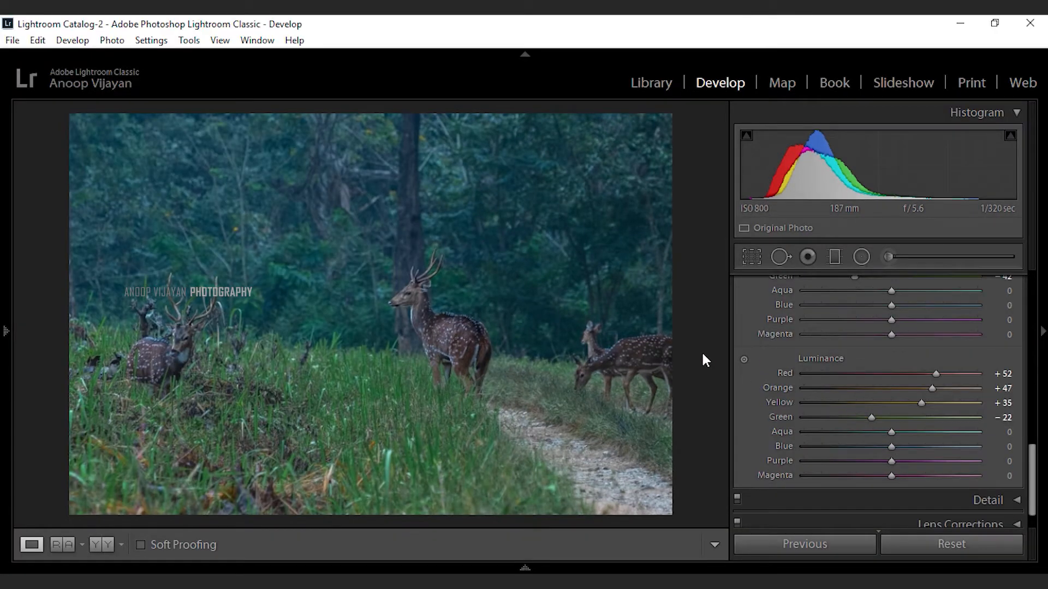
- Compare the photo before and after the edits, and review the HSL adjustments
{"action": "key", "text": "y"}
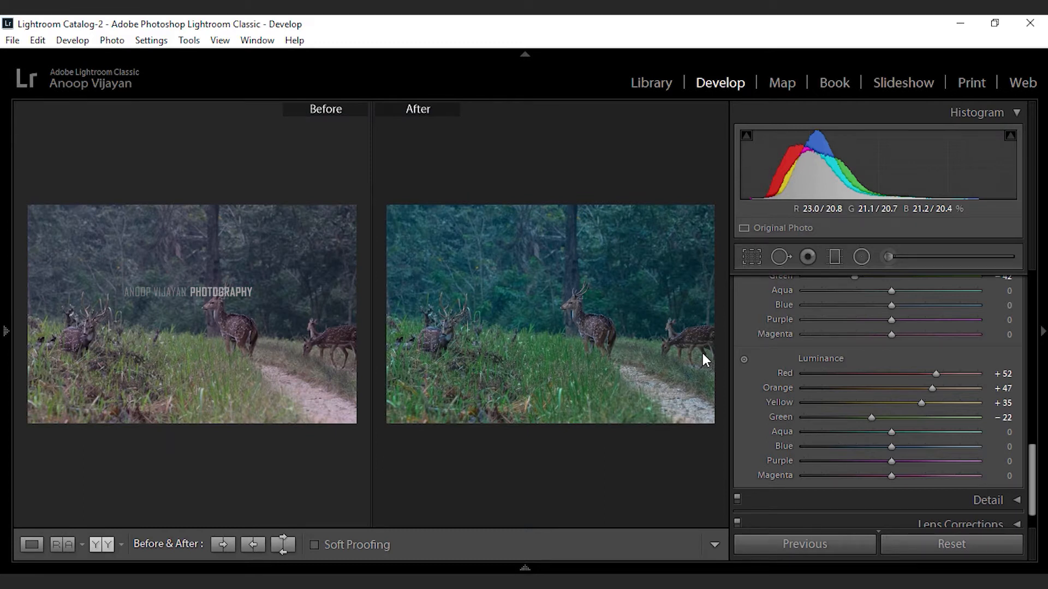
{"action": "key", "text": "y"}
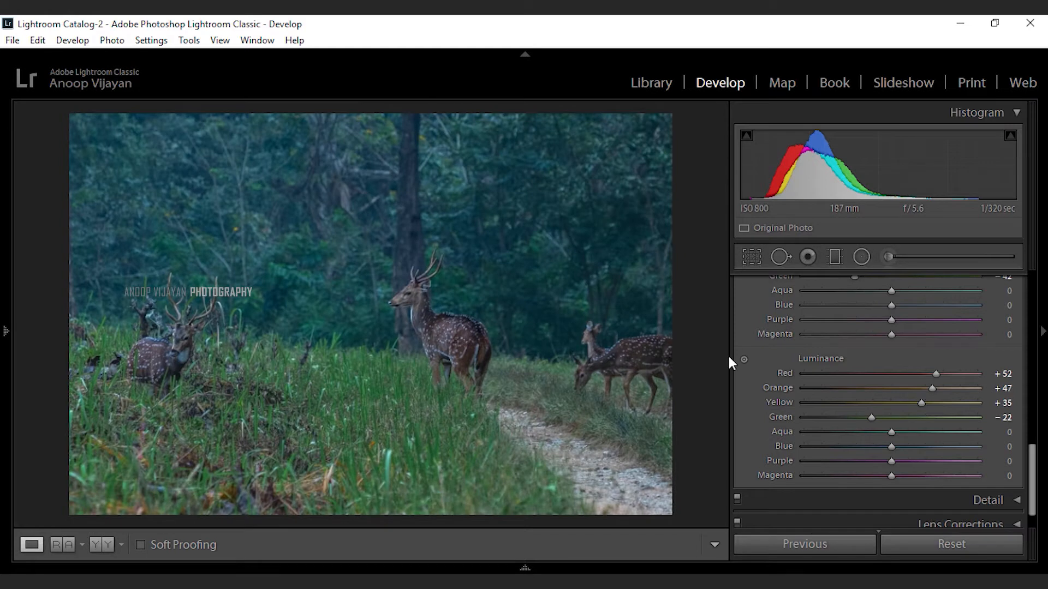
{"action": "left_click_drag", "start_coordinate": [1033, 503], "coordinate": [1034, 471]}
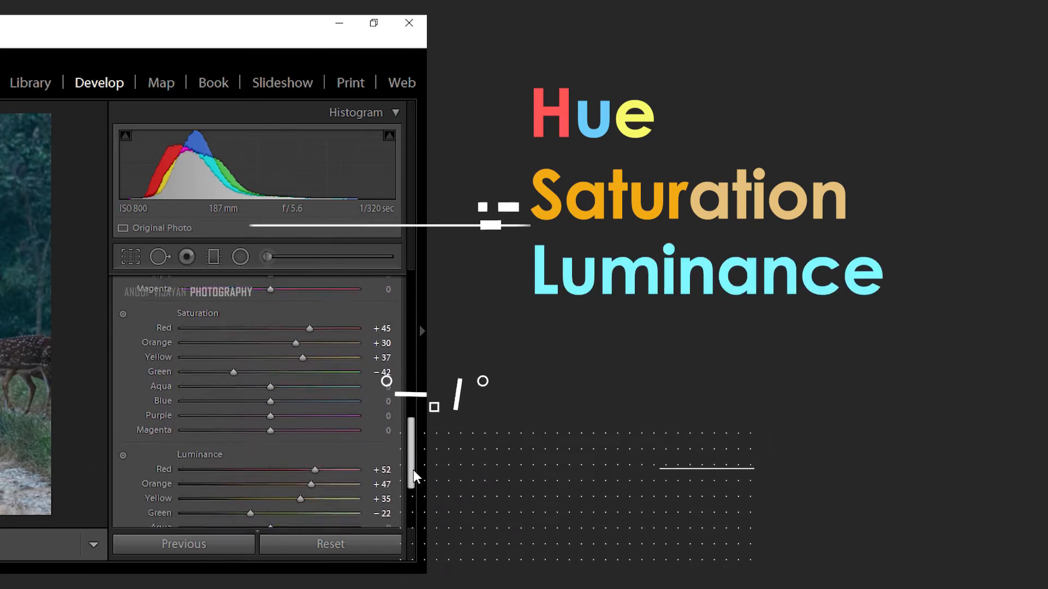
{"action": "left_click_drag", "start_coordinate": [413, 470], "coordinate": [409, 435]}
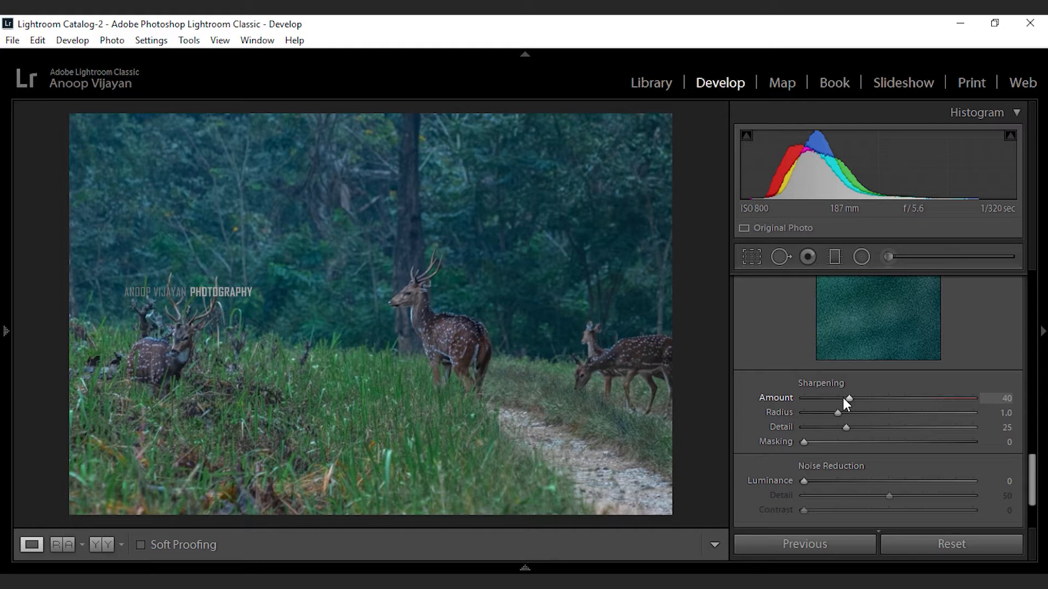
- Set the sharpening Masking to 85 while previewing the edge mask
{"action": "left_click", "coordinate": [804, 442], "text": "alt"}
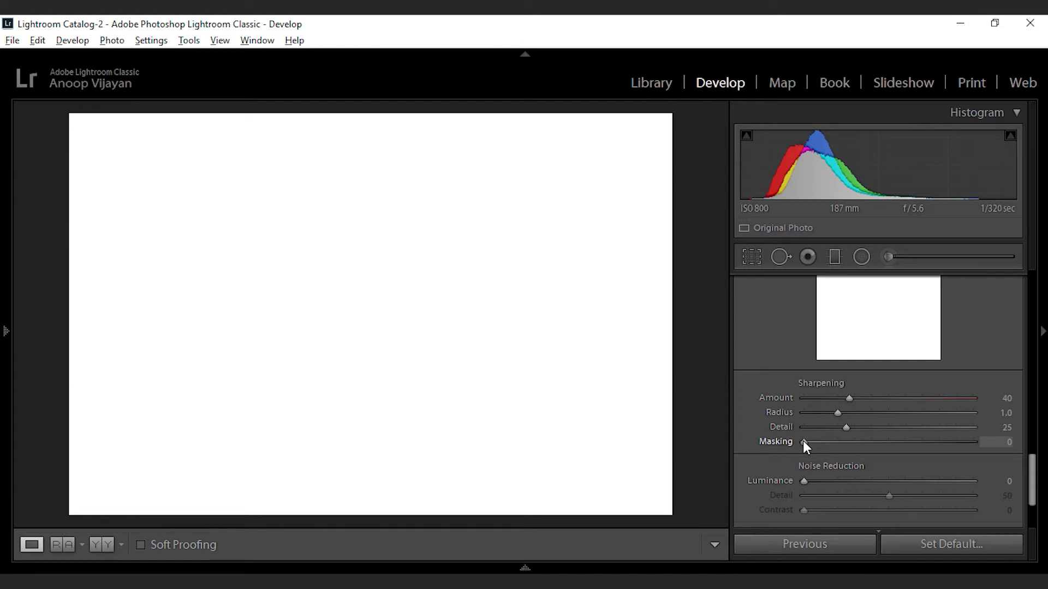
{"action": "left_click_drag", "start_coordinate": [806, 442], "coordinate": [948, 442]}
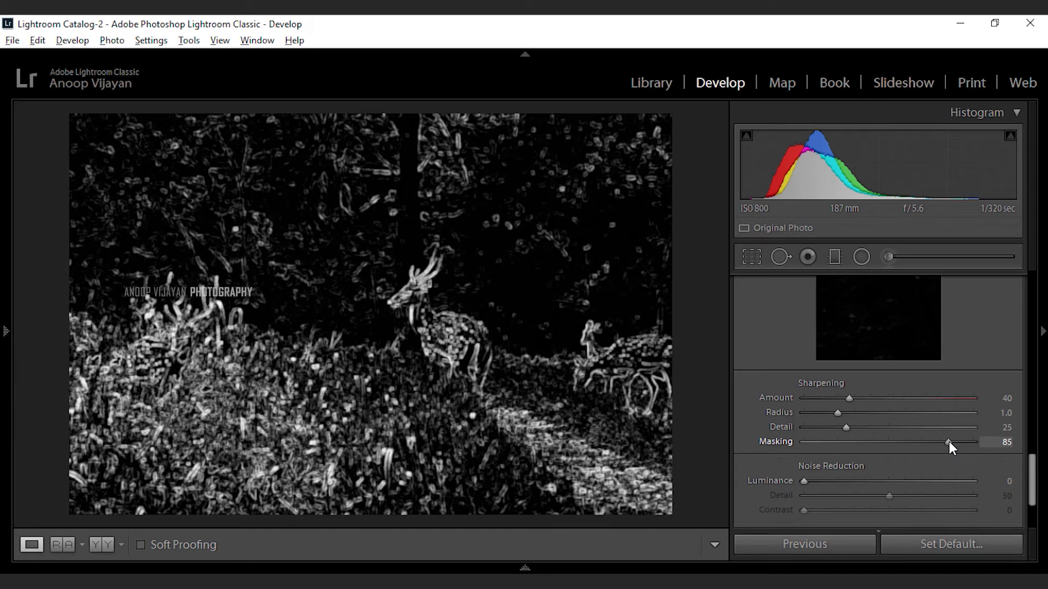
{"action": "left_click_drag", "start_coordinate": [949, 442], "coordinate": [948, 442]}
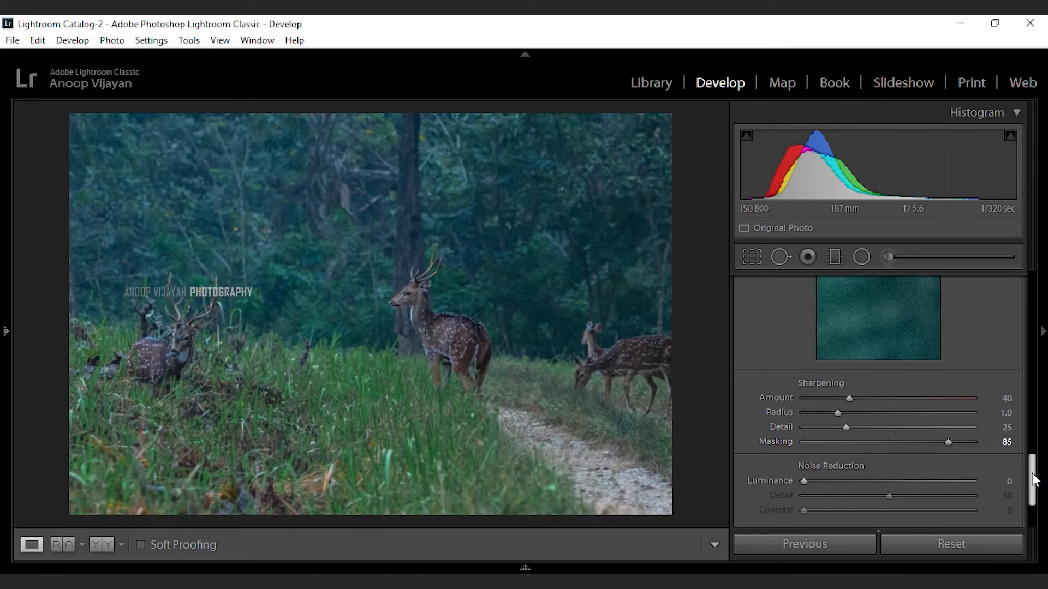
- Increase the Color noise reduction and expand the Lens Corrections settings
{"action": "left_click_drag", "start_coordinate": [1035, 479], "coordinate": [1035, 481]}
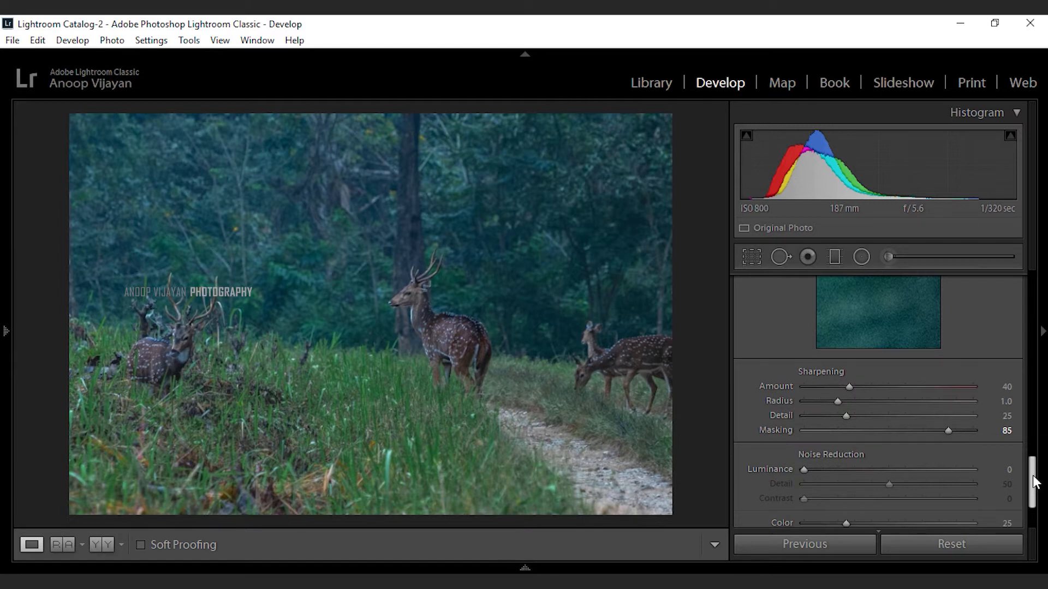
{"action": "scroll", "coordinate": [1035, 480], "scroll_direction": "down", "scroll_amount": 3}
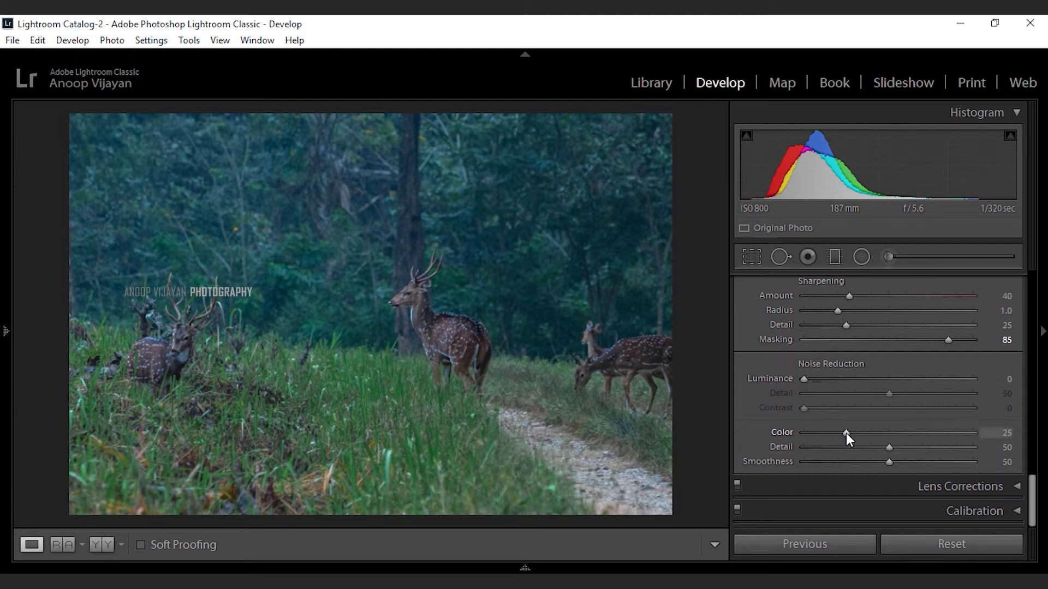
{"action": "left_click_drag", "start_coordinate": [847, 433], "coordinate": [919, 434]}
{"action": "left_click", "coordinate": [1016, 485]}
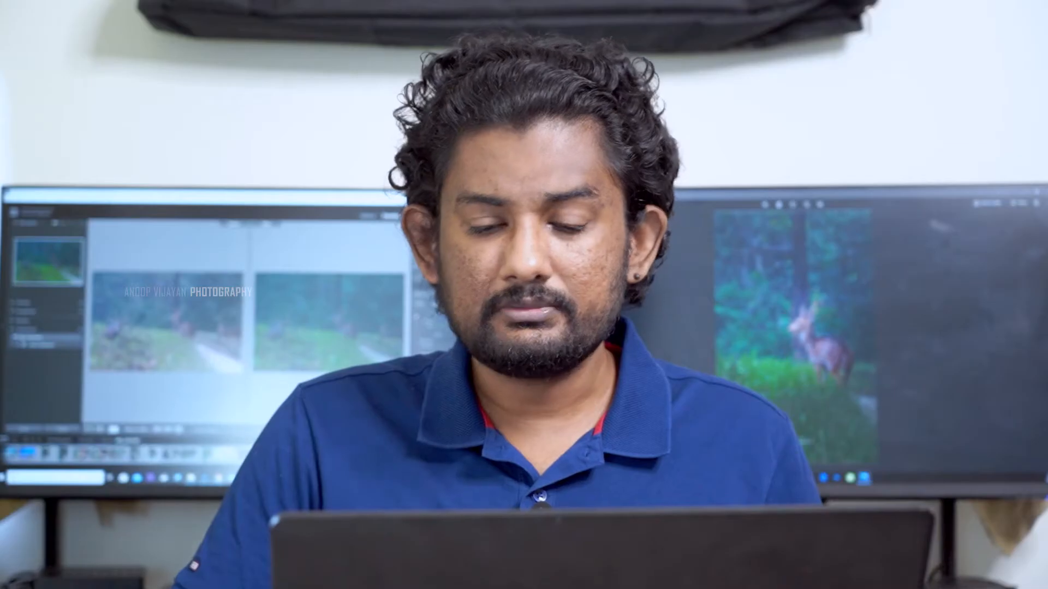
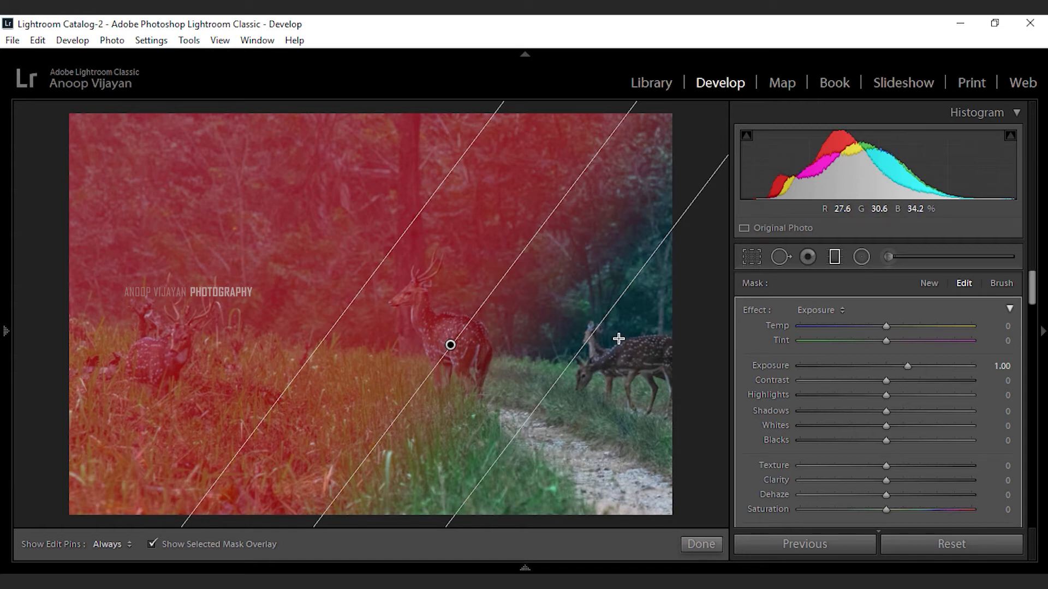
- Hide the graduated filter's mask overlay, set its Temp to 6, lower its Exposure, and raise its Shadows, Whites and Dehaze
{"action": "key", "text": "o"}
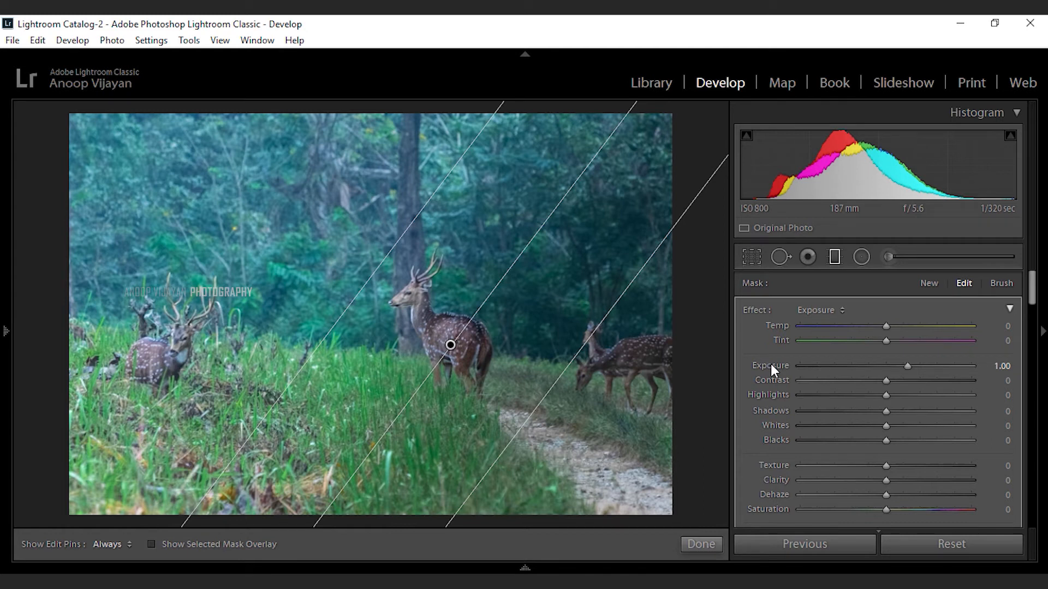
{"action": "left_click", "coordinate": [889, 327]}
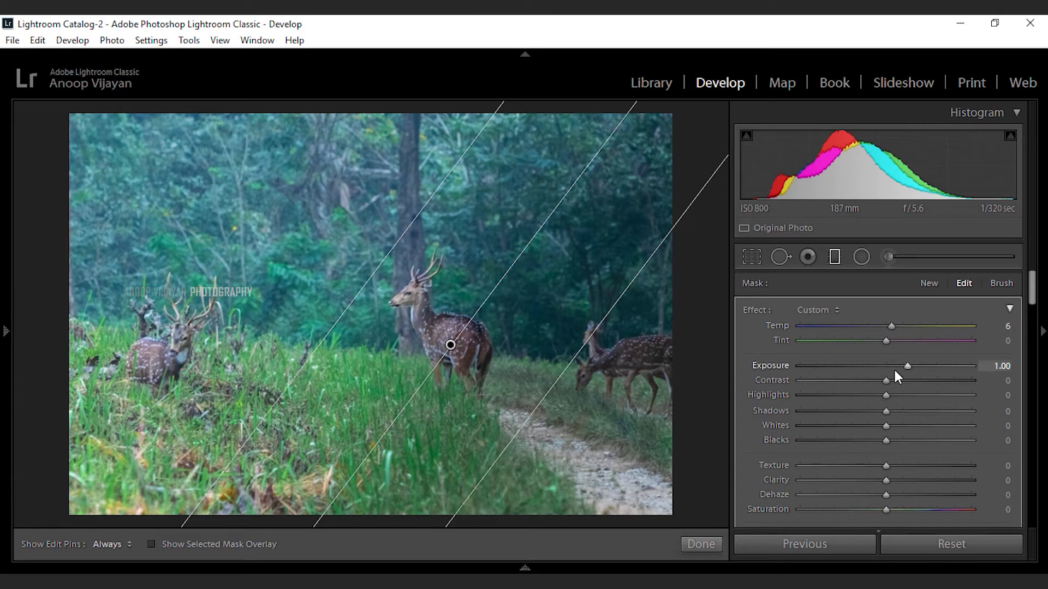
{"action": "left_click", "coordinate": [894, 366]}
{"action": "left_click_drag", "start_coordinate": [892, 367], "coordinate": [901, 412]}
{"action": "left_click", "coordinate": [898, 425]}
{"action": "left_click", "coordinate": [894, 495]}
{"action": "mouse_move", "coordinate": [1032, 289]}
{"action": "left_mouse_down"}
{"action": "mouse_move", "coordinate": [1032, 314]}
{"action": "mouse_move", "coordinate": [1032, 303]}
{"action": "left_mouse_up"}
{"action": "scroll", "coordinate": [863, 373], "scroll_direction": "up", "scroll_amount": 2}
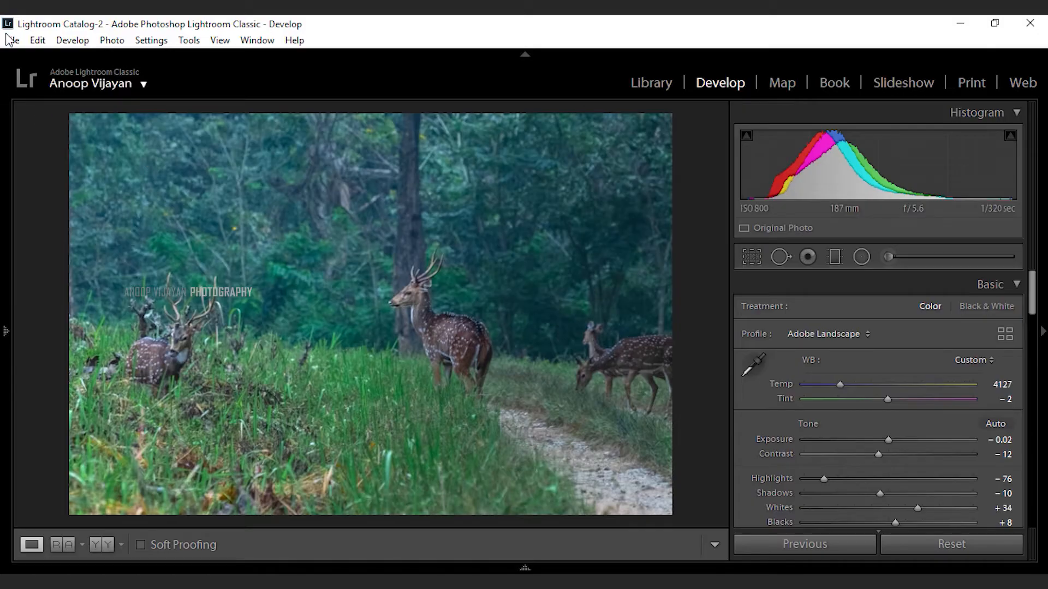
- Export the photo as a 16-bit sRGB PSD at 300 pixels per inch to the Untitled Export subfolder of C:\youtube\wildlife
{"action": "left_click", "coordinate": [12, 40]}
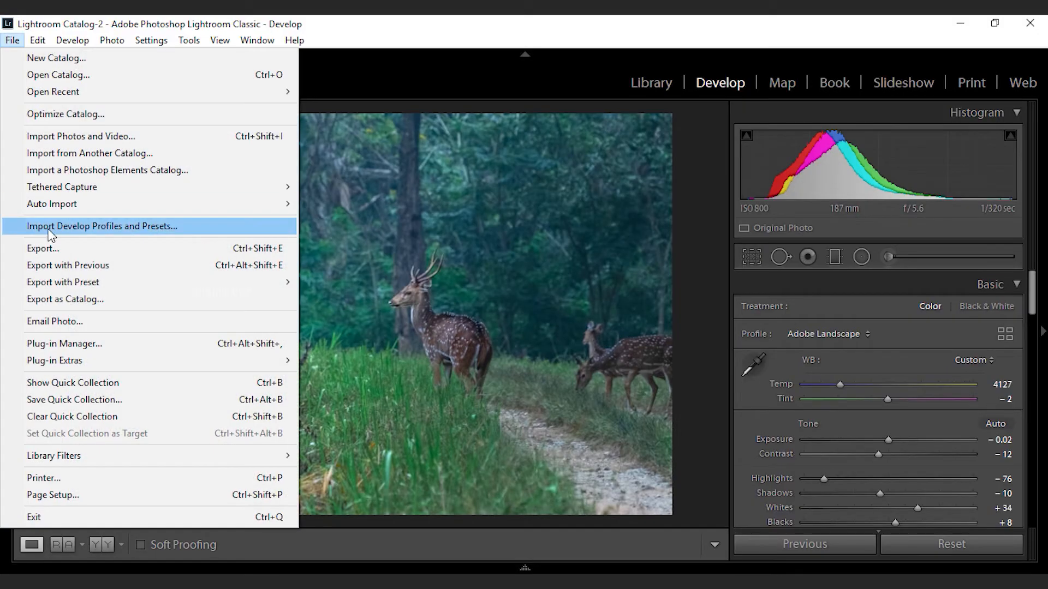
{"action": "left_click", "coordinate": [54, 248]}
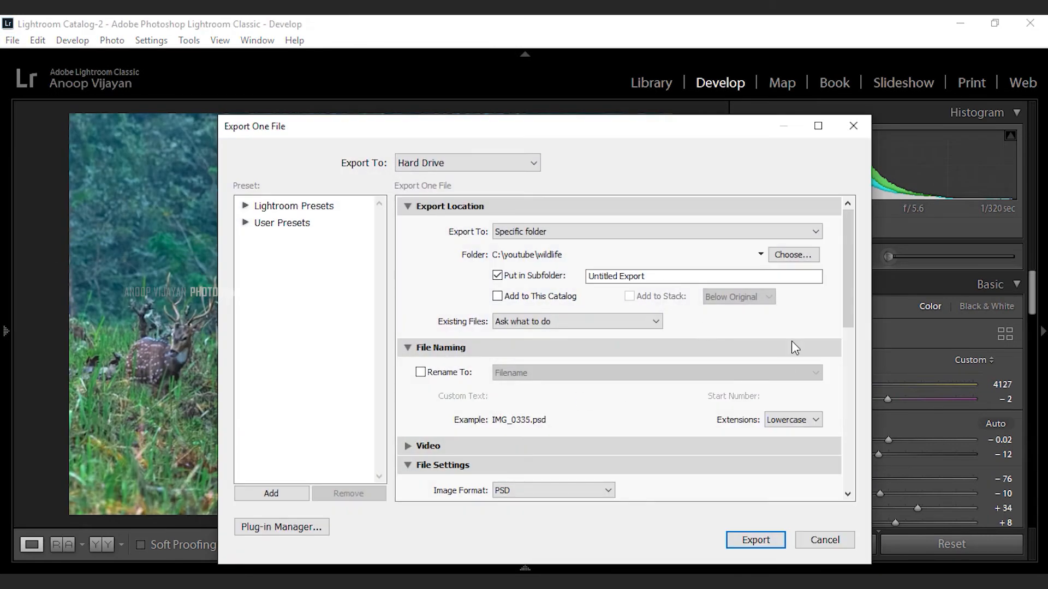
{"action": "left_click_drag", "start_coordinate": [844, 313], "coordinate": [849, 367]}
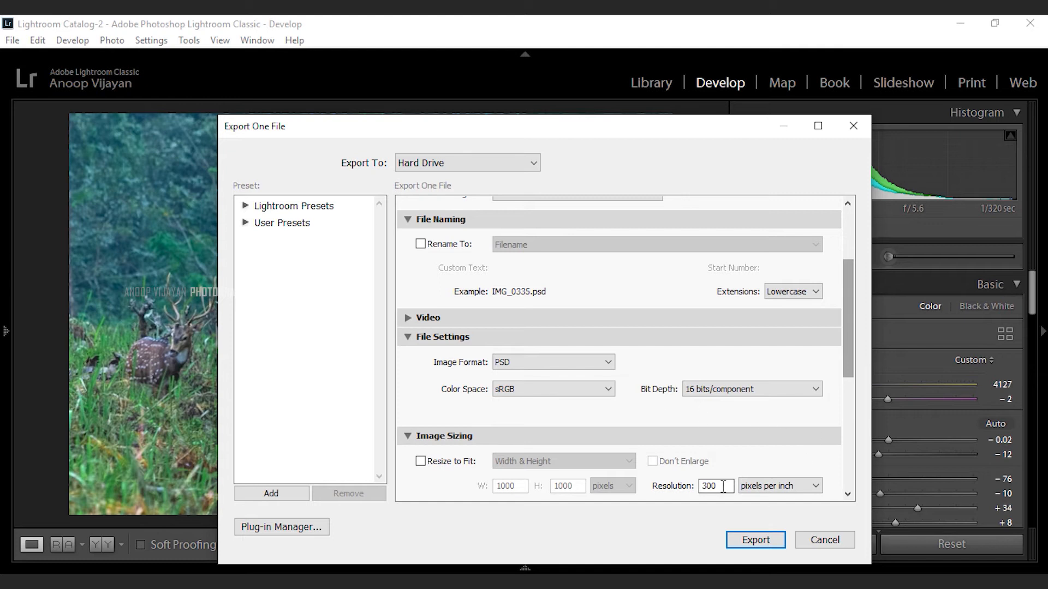
{"action": "left_click_drag", "start_coordinate": [851, 351], "coordinate": [870, 285]}
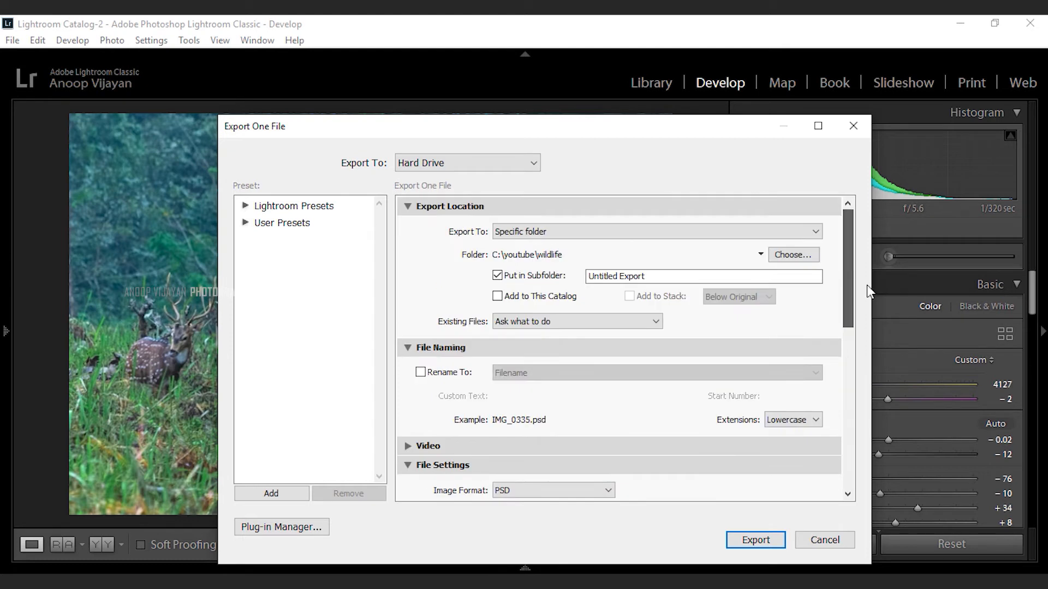
{"action": "left_click", "coordinate": [742, 539]}
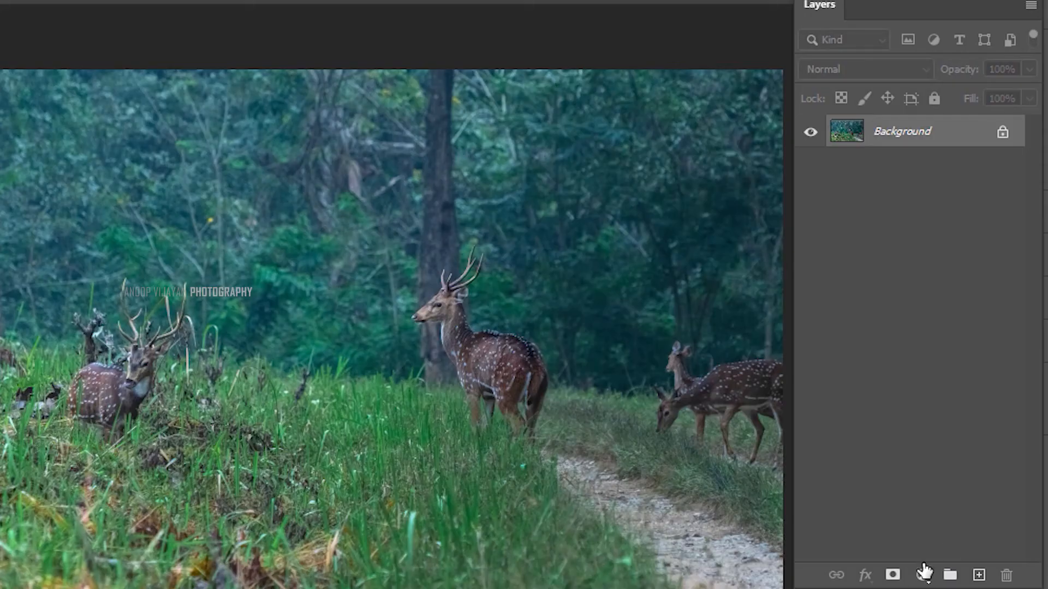
- In Photoshop, add a Levels adjustment layer above the Background with the white input level at 213
{"action": "left_click", "coordinate": [923, 575]}
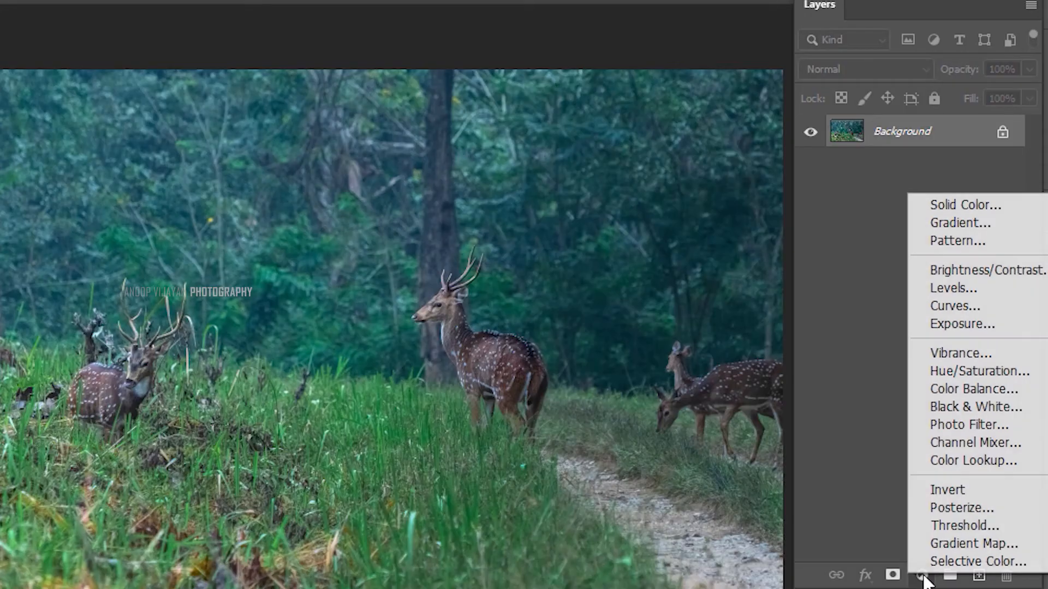
{"action": "left_click", "coordinate": [995, 289]}
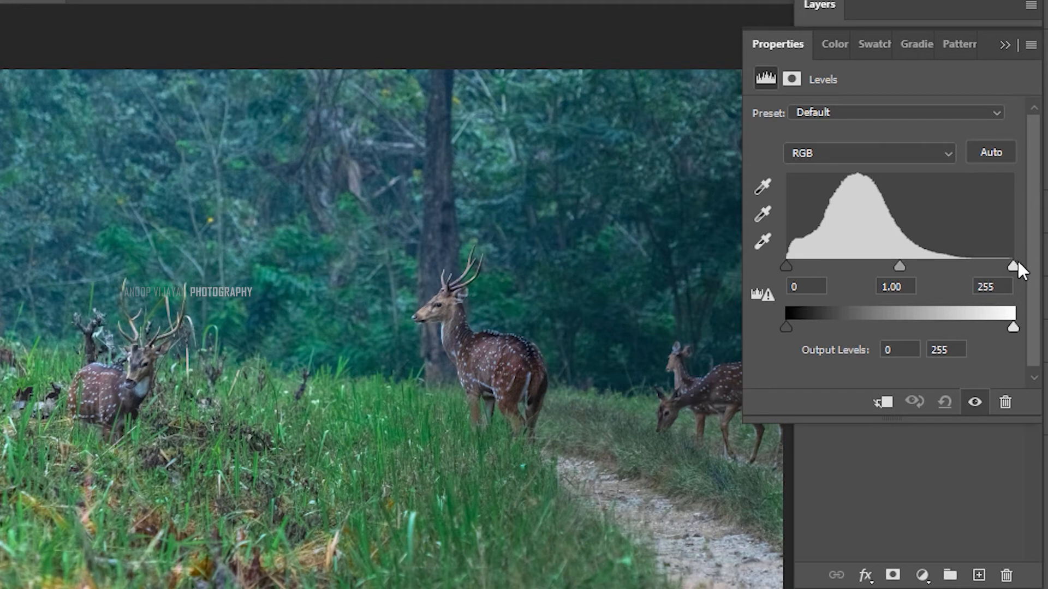
{"action": "left_click_drag", "start_coordinate": [1012, 261], "coordinate": [976, 260]}
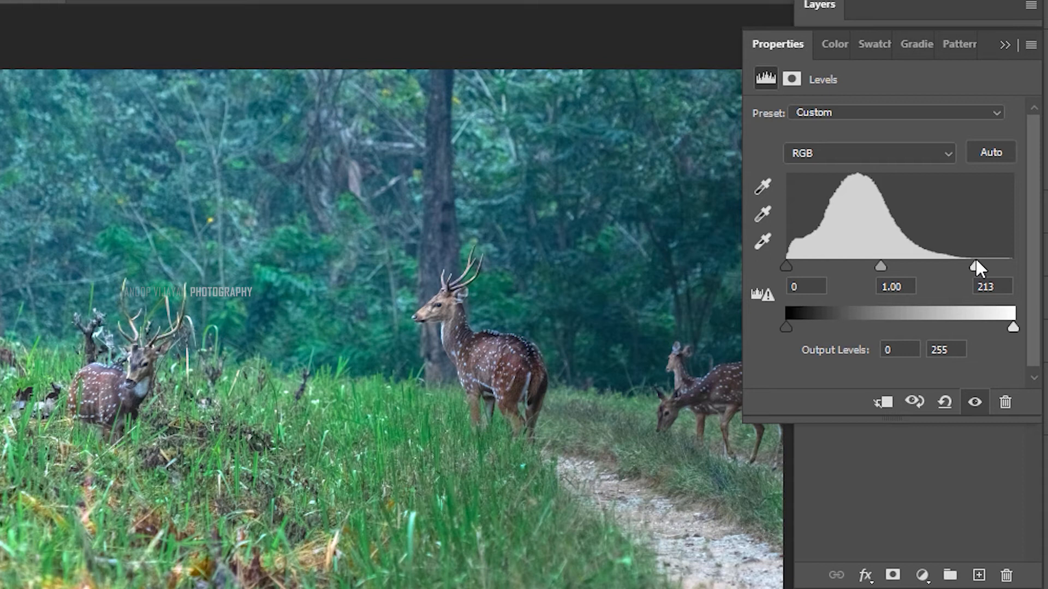
{"action": "left_click", "coordinate": [1005, 48]}
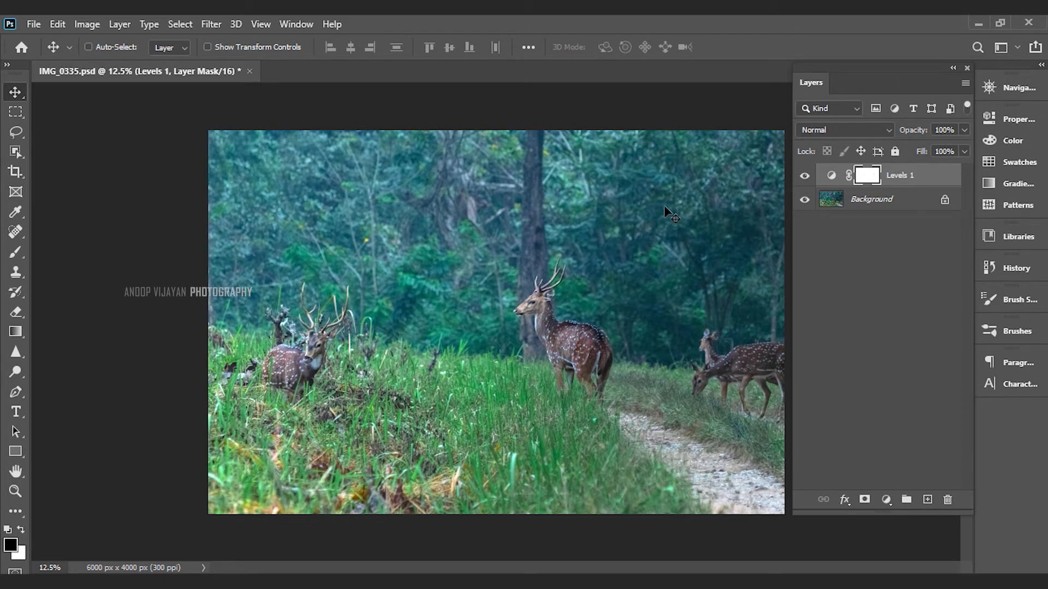
- Paint black on the Levels mask with a soft 1400 px brush around the outer image, keeping the effect near the central deer
{"action": "left_click", "coordinate": [15, 252]}
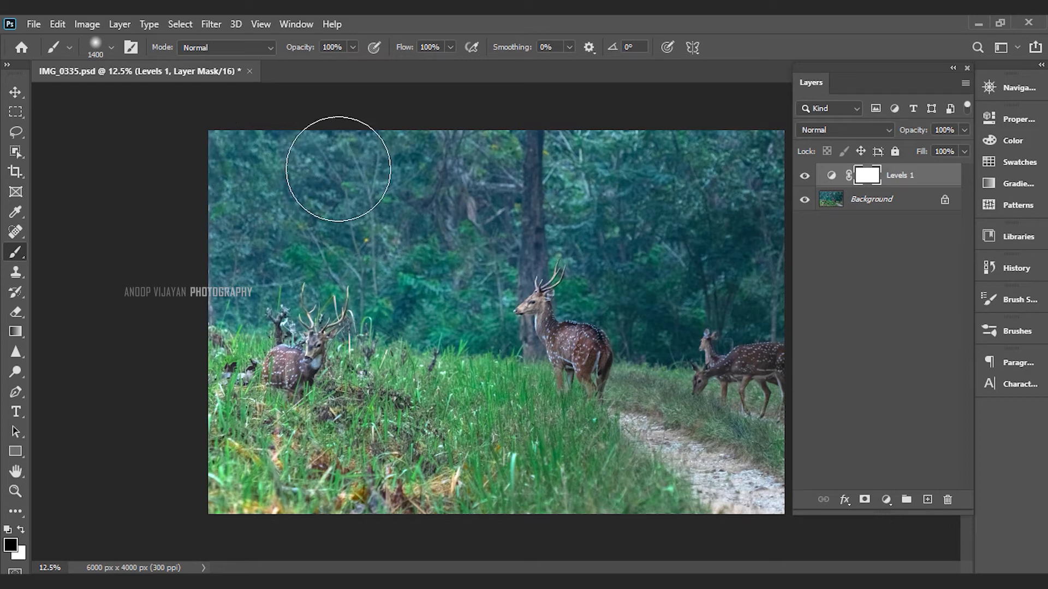
{"action": "mouse_move", "coordinate": [333, 413]}
{"action": "left_mouse_down"}
{"action": "mouse_move", "coordinate": [364, 428]}
{"action": "mouse_move", "coordinate": [375, 471]}
{"action": "mouse_move", "coordinate": [471, 493]}
{"action": "mouse_move", "coordinate": [491, 483]}
{"action": "mouse_move", "coordinate": [648, 486]}
{"action": "mouse_move", "coordinate": [744, 468]}
{"action": "mouse_move", "coordinate": [715, 485]}
{"action": "mouse_move", "coordinate": [761, 305]}
{"action": "mouse_move", "coordinate": [704, 138]}
{"action": "mouse_move", "coordinate": [732, 179]}
{"action": "mouse_move", "coordinate": [579, 126]}
{"action": "mouse_move", "coordinate": [584, 180]}
{"action": "mouse_move", "coordinate": [520, 147]}
{"action": "mouse_move", "coordinate": [743, 169]}
{"action": "mouse_move", "coordinate": [758, 386]}
{"action": "left_mouse_up"}
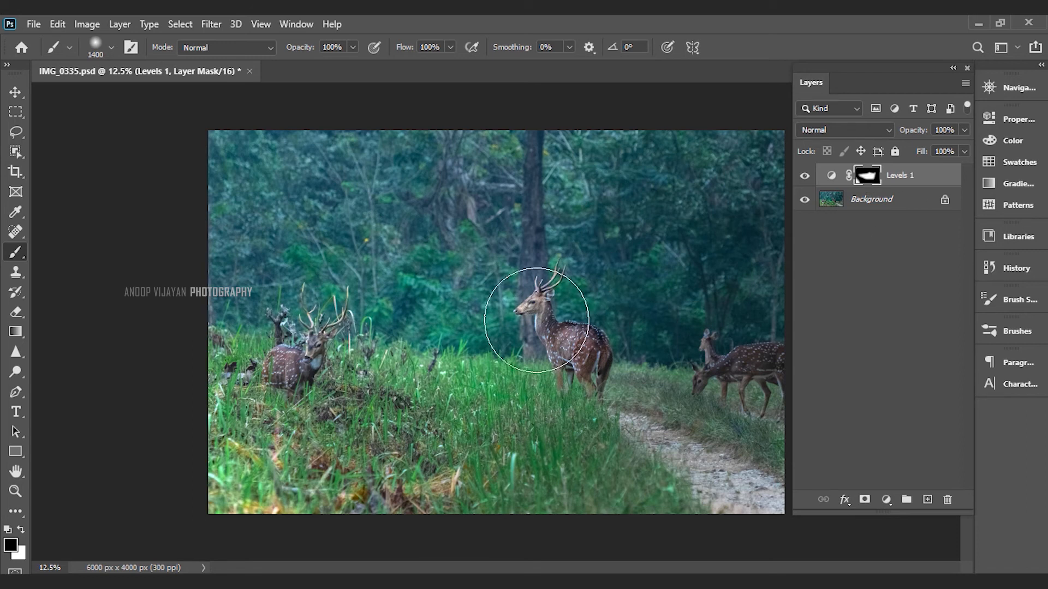
{"action": "mouse_move", "coordinate": [338, 493]}
{"action": "left_mouse_down"}
{"action": "mouse_move", "coordinate": [394, 487]}
{"action": "mouse_move", "coordinate": [388, 347]}
{"action": "left_mouse_up"}
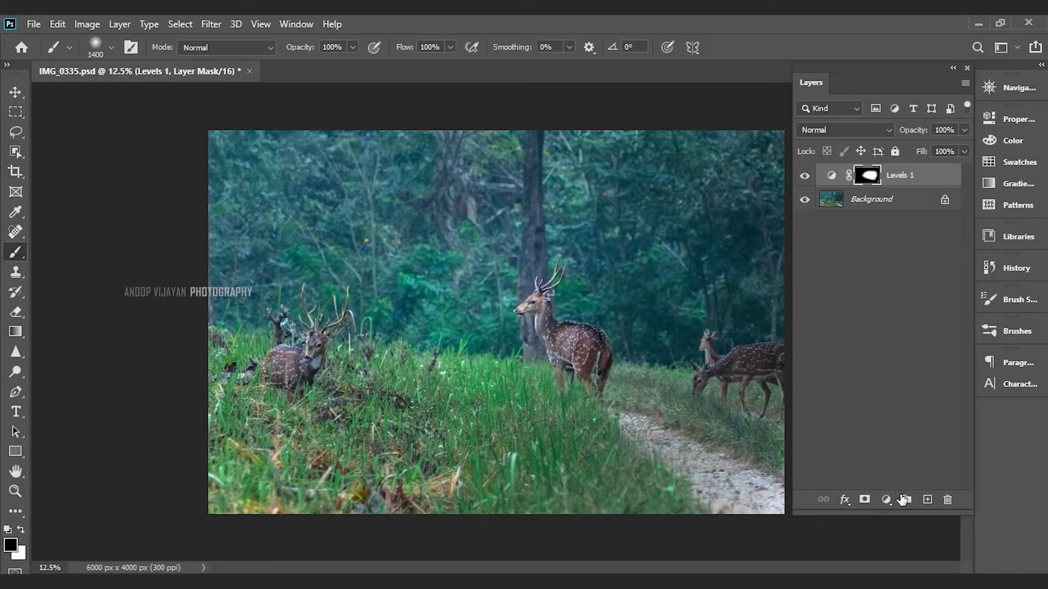
- Add a Brightness/Contrast adjustment layer and lower its Brightness slightly
{"action": "left_click", "coordinate": [885, 500]}
{"action": "left_click", "coordinate": [935, 277]}
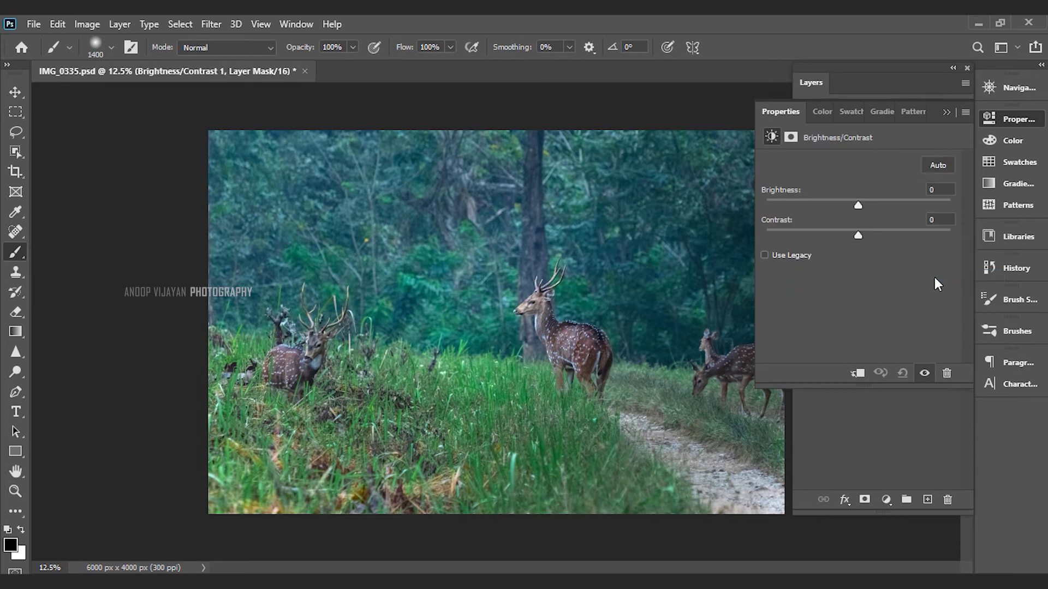
{"action": "mouse_move", "coordinate": [859, 205]}
{"action": "left_mouse_down"}
{"action": "mouse_move", "coordinate": [837, 205]}
{"action": "mouse_move", "coordinate": [845, 205]}
{"action": "left_mouse_up"}
{"action": "left_click", "coordinate": [945, 113]}
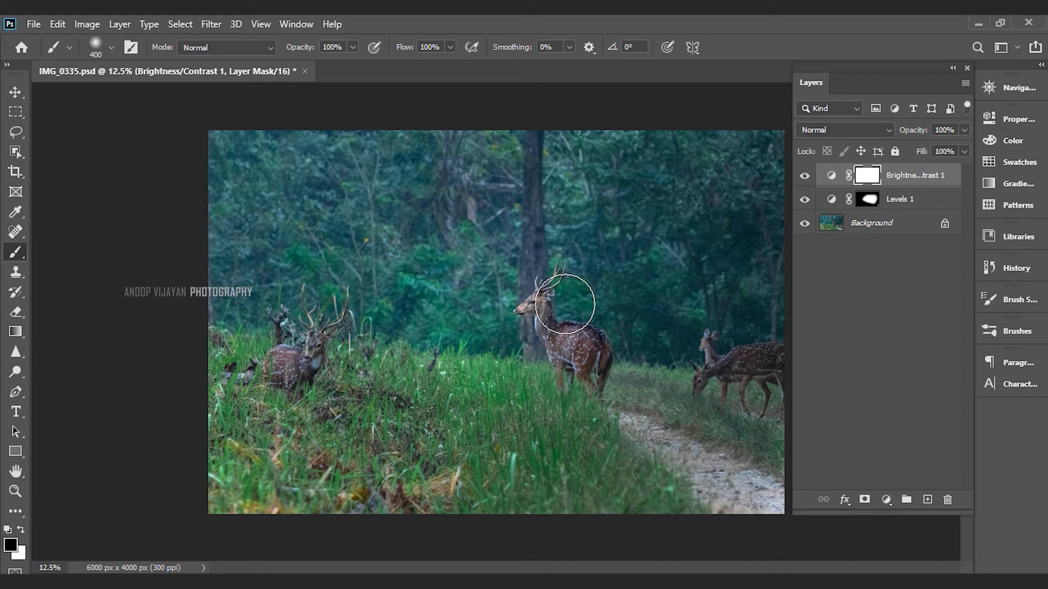
- Paint black on the Brightness/Contrast 1 mask with a soft 400 to 500 px brush over the central deer and the grass beside it
{"action": "key", "text": "bracketleft"}
{"action": "key", "text": "bracketleft"}
{"action": "key", "text": "bracketleft"}
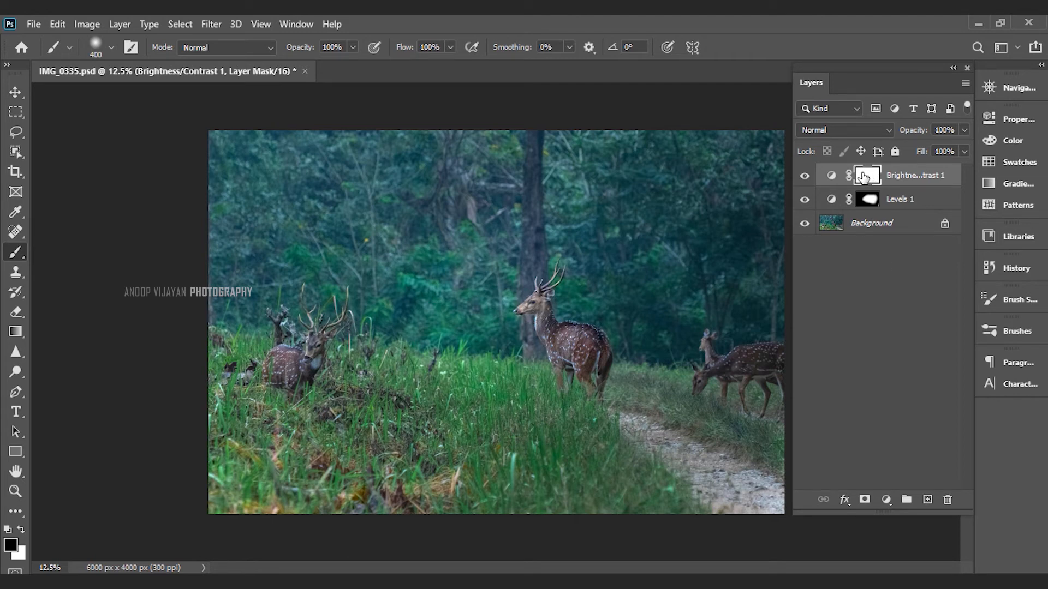
{"action": "key", "text": "ctrl+plus"}
{"action": "key", "text": "ctrl+plus"}
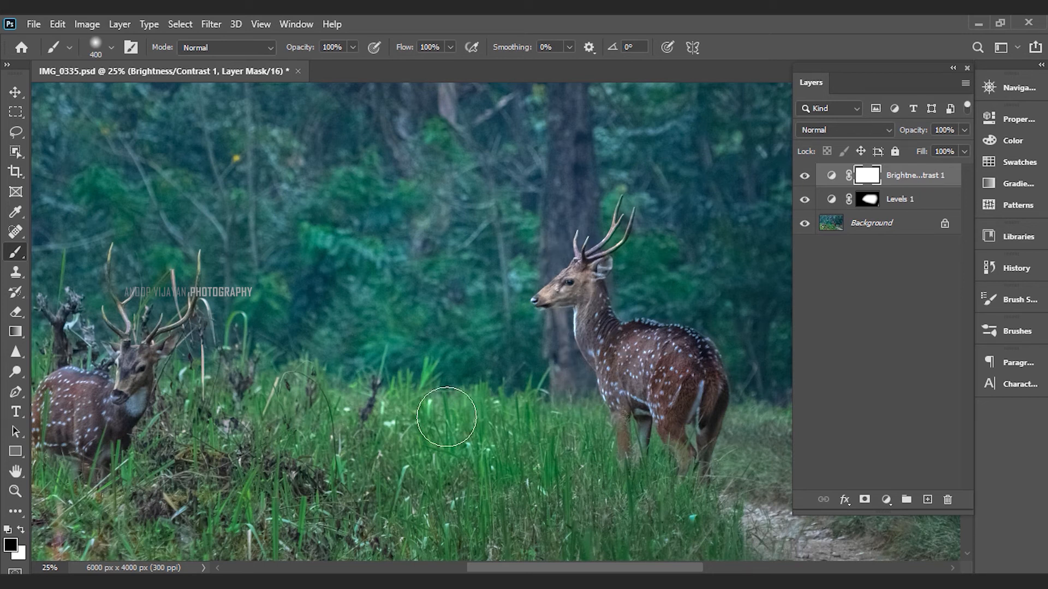
{"action": "key", "text": "bracketleft"}
{"action": "key", "text": "bracketleft"}
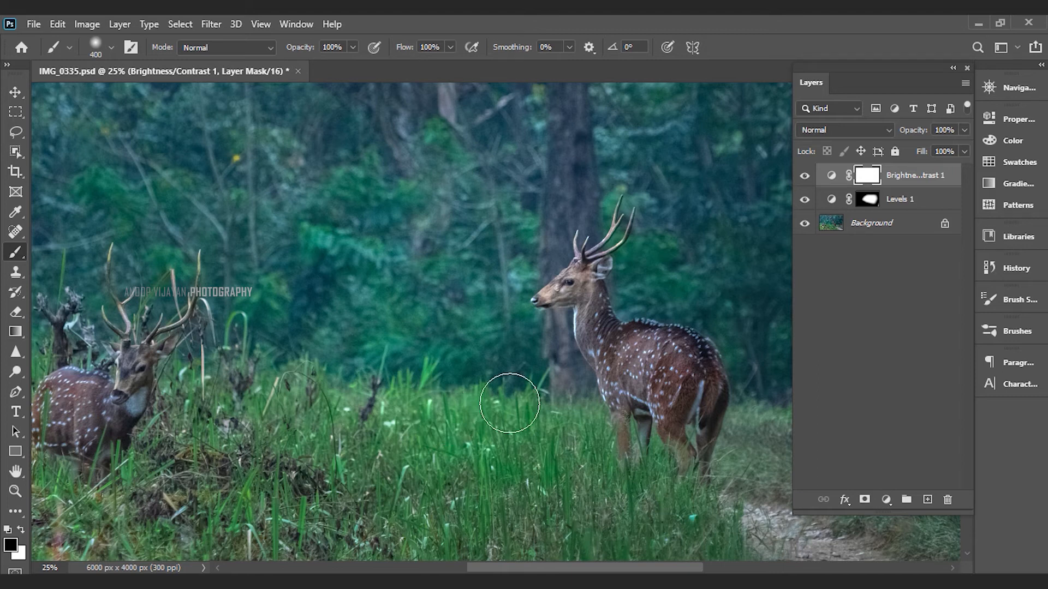
{"action": "left_click_drag", "start_coordinate": [591, 259], "coordinate": [628, 221]}
{"action": "key", "text": "bracketright"}
{"action": "key", "text": "bracketright"}
{"action": "key", "text": "bracketright"}
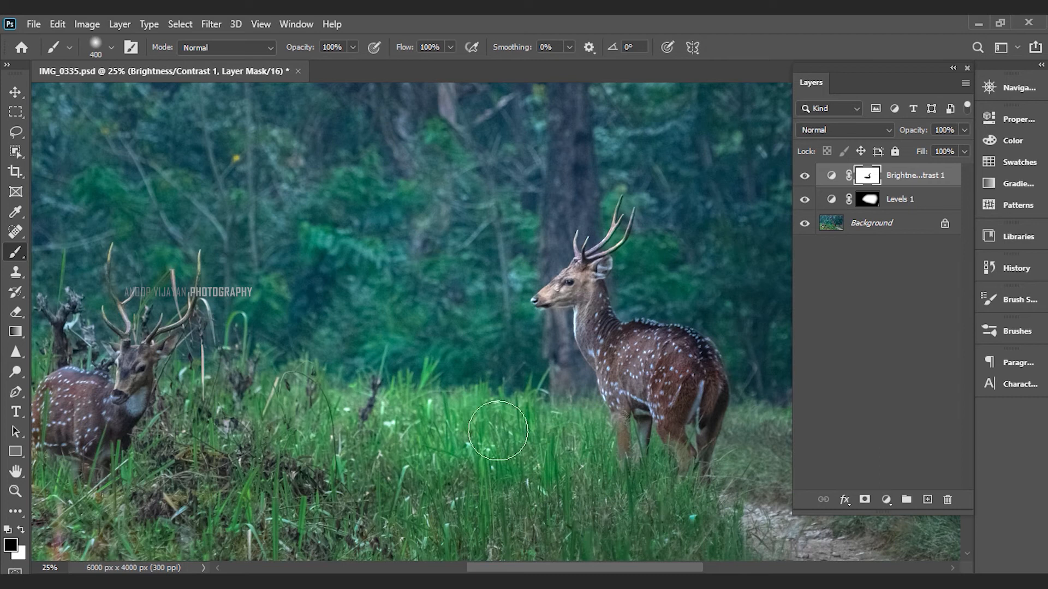
{"action": "key", "text": "ctrl+minus"}
{"action": "key", "text": "ctrl+minus"}
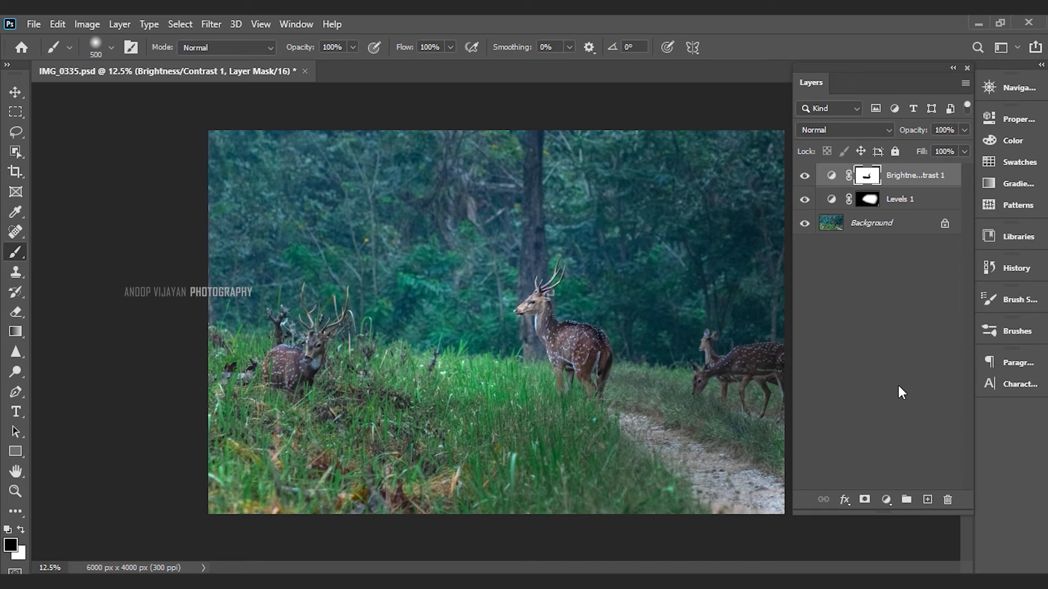
- Add a second Brightness/Contrast adjustment layer on top and set its Brightness to -52
{"action": "left_click", "coordinate": [887, 500]}
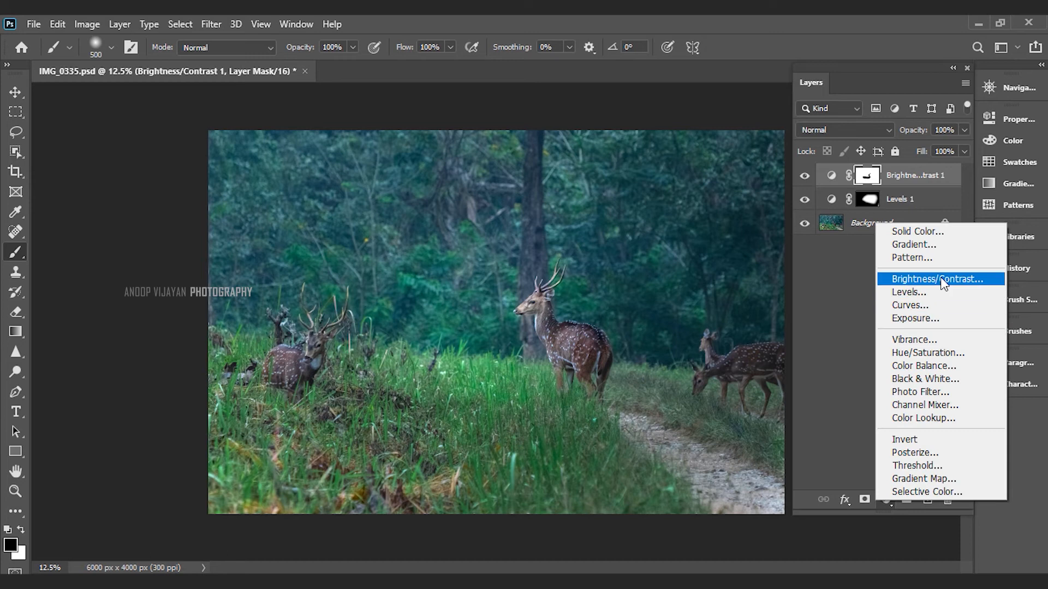
{"action": "left_click", "coordinate": [923, 279]}
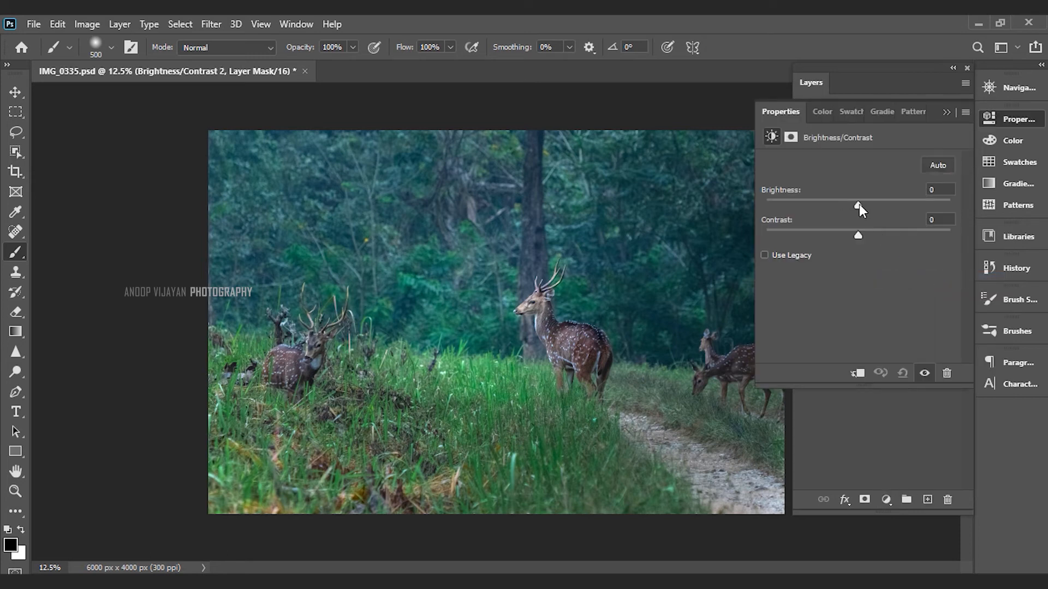
{"action": "left_click_drag", "start_coordinate": [859, 205], "coordinate": [826, 205]}
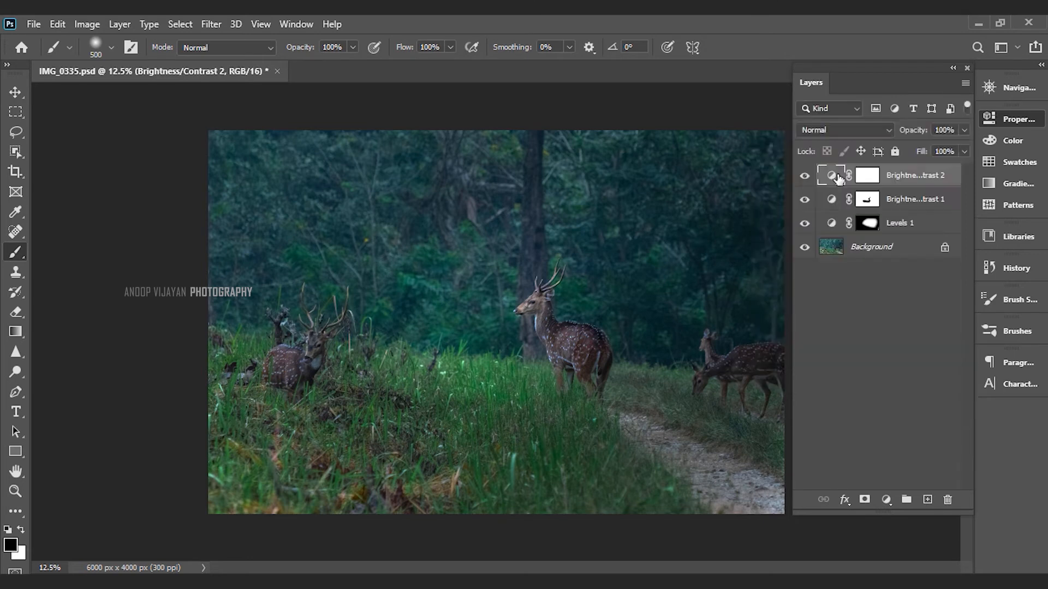
{"action": "double_click", "coordinate": [838, 175]}
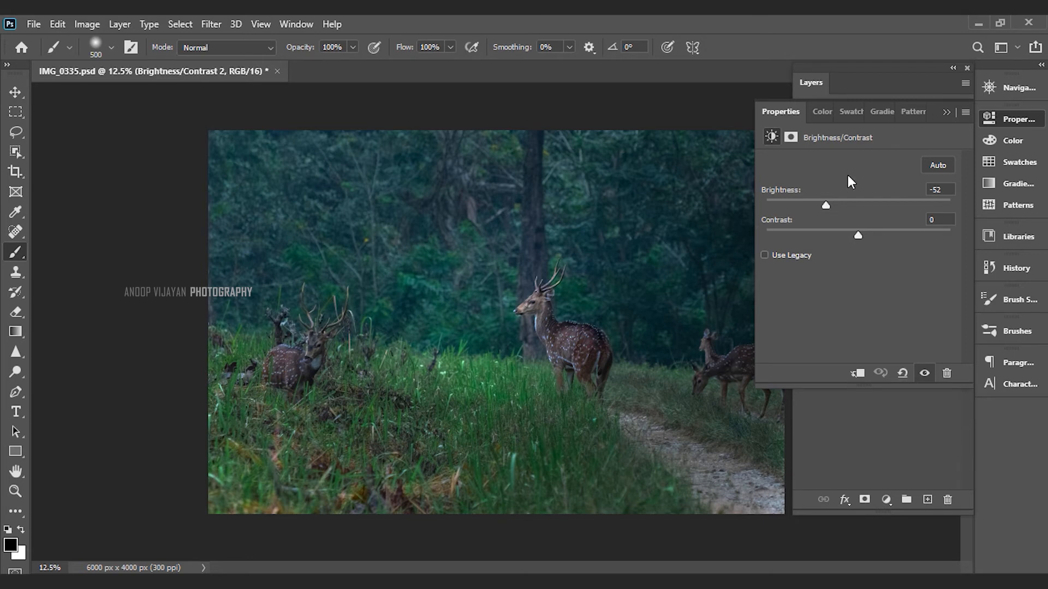
{"action": "left_click", "coordinate": [946, 110]}
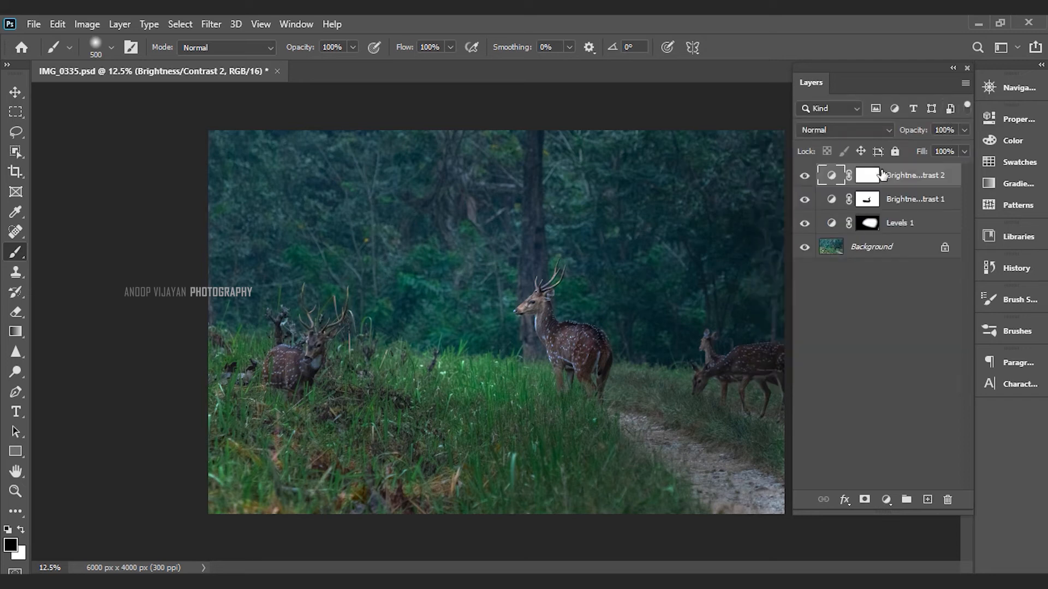
- Paint black on the Brightness/Contrast 2 mask around the central deer and forest with a soft 2100 px brush at 42% opacity
{"action": "left_click", "coordinate": [868, 175]}
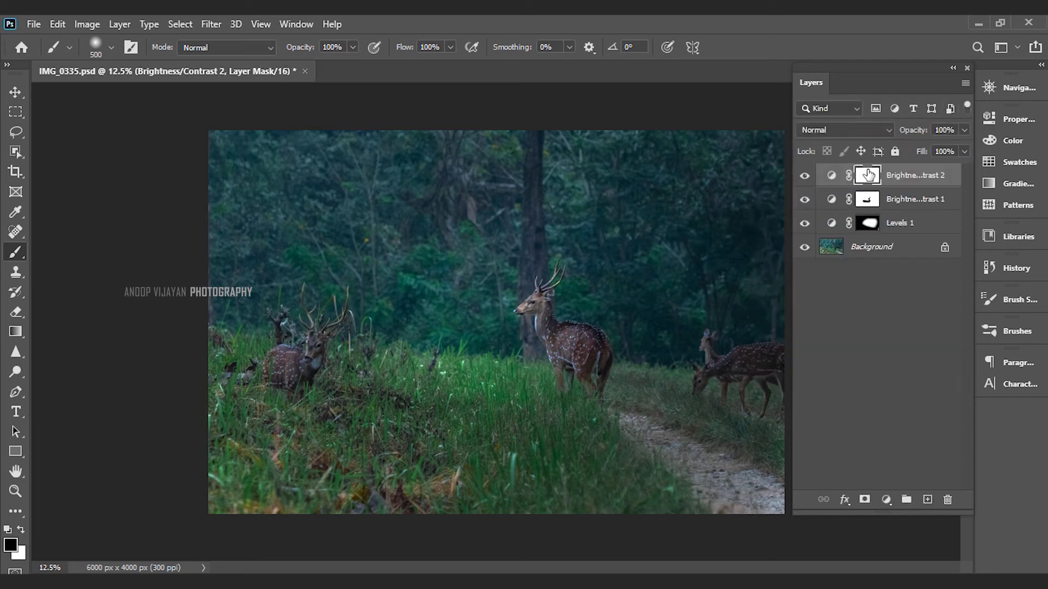
{"action": "key", "text": "bracketright"}
{"action": "key", "text": "bracketright"}
{"action": "key", "text": "bracketright"}
{"action": "key", "text": "bracketright"}
{"action": "key", "text": "bracketright"}
{"action": "key", "text": "bracketright"}
{"action": "key", "text": "bracketright"}
{"action": "key", "text": "bracketright"}
{"action": "key", "text": "bracketright"}
{"action": "key", "text": "bracketright"}
{"action": "key", "text": "bracketright"}
{"action": "key", "text": "bracketright"}
{"action": "key", "text": "bracketright"}
{"action": "key", "text": "bracketright"}
{"action": "key", "text": "bracketright"}
{"action": "key", "text": "bracketright"}
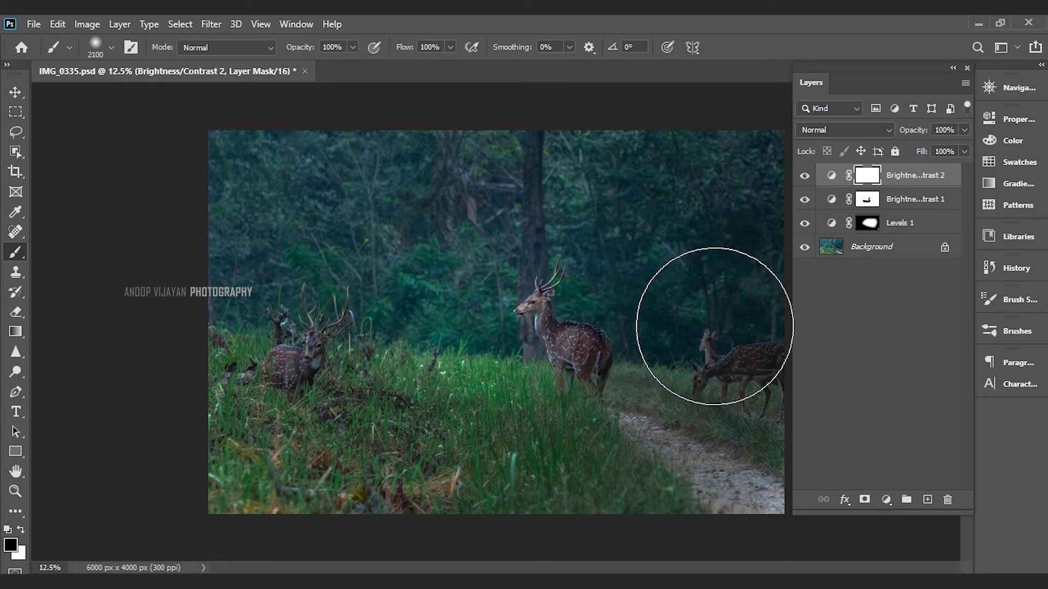
{"action": "left_click", "coordinate": [353, 47]}
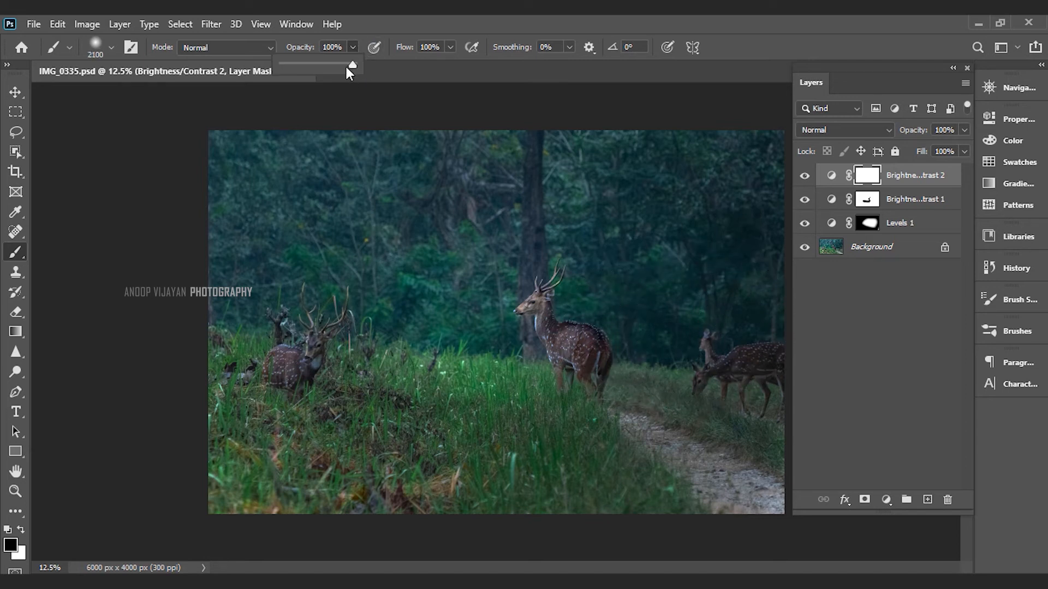
{"action": "left_click_drag", "start_coordinate": [312, 64], "coordinate": [311, 64]}
{"action": "mouse_move", "coordinate": [731, 322]}
{"action": "left_mouse_down"}
{"action": "mouse_move", "coordinate": [516, 324]}
{"action": "mouse_move", "coordinate": [316, 248]}
{"action": "mouse_move", "coordinate": [272, 250]}
{"action": "mouse_move", "coordinate": [328, 308]}
{"action": "mouse_move", "coordinate": [452, 348]}
{"action": "mouse_move", "coordinate": [536, 353]}
{"action": "mouse_move", "coordinate": [538, 339]}
{"action": "mouse_move", "coordinate": [504, 331]}
{"action": "mouse_move", "coordinate": [541, 342]}
{"action": "mouse_move", "coordinate": [516, 328]}
{"action": "mouse_move", "coordinate": [335, 314]}
{"action": "mouse_move", "coordinate": [289, 295]}
{"action": "mouse_move", "coordinate": [291, 262]}
{"action": "mouse_move", "coordinate": [387, 261]}
{"action": "mouse_move", "coordinate": [263, 166]}
{"action": "mouse_move", "coordinate": [386, 280]}
{"action": "mouse_move", "coordinate": [472, 314]}
{"action": "mouse_move", "coordinate": [321, 241]}
{"action": "mouse_move", "coordinate": [550, 368]}
{"action": "mouse_move", "coordinate": [513, 332]}
{"action": "mouse_move", "coordinate": [465, 336]}
{"action": "mouse_move", "coordinate": [631, 339]}
{"action": "mouse_move", "coordinate": [594, 343]}
{"action": "mouse_move", "coordinate": [635, 354]}
{"action": "mouse_move", "coordinate": [544, 327]}
{"action": "mouse_move", "coordinate": [568, 328]}
{"action": "mouse_move", "coordinate": [458, 202]}
{"action": "mouse_move", "coordinate": [545, 338]}
{"action": "mouse_move", "coordinate": [745, 284]}
{"action": "mouse_move", "coordinate": [551, 348]}
{"action": "mouse_move", "coordinate": [569, 408]}
{"action": "mouse_move", "coordinate": [497, 263]}
{"action": "mouse_move", "coordinate": [410, 194]}
{"action": "mouse_move", "coordinate": [405, 267]}
{"action": "mouse_move", "coordinate": [457, 265]}
{"action": "mouse_move", "coordinate": [433, 232]}
{"action": "mouse_move", "coordinate": [506, 320]}
{"action": "left_mouse_up"}
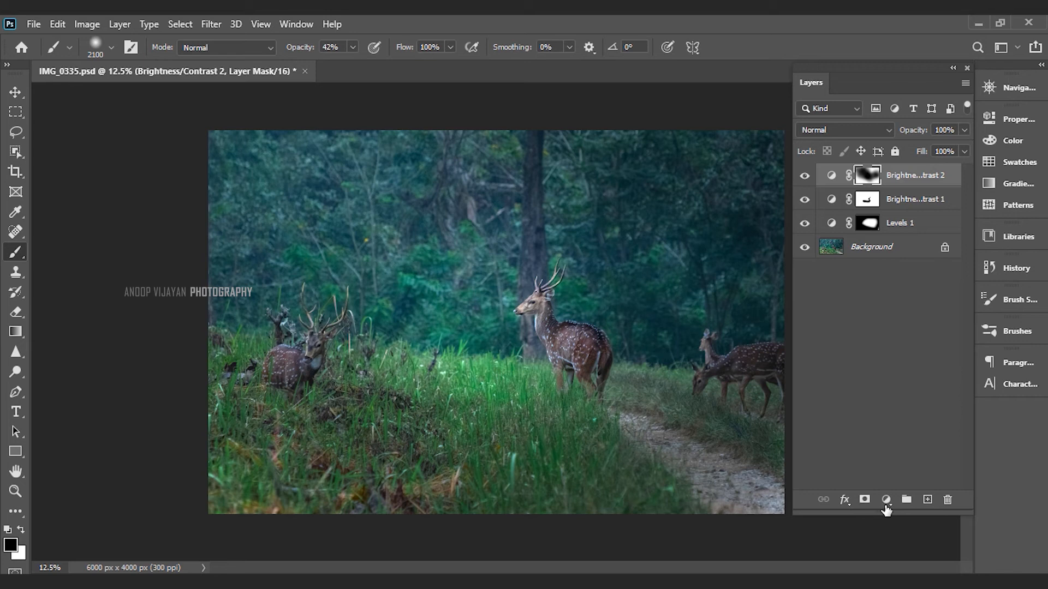
- Add a third Brightness/Contrast adjustment layer on top and set its Brightness to 15
{"action": "left_click", "coordinate": [885, 507]}
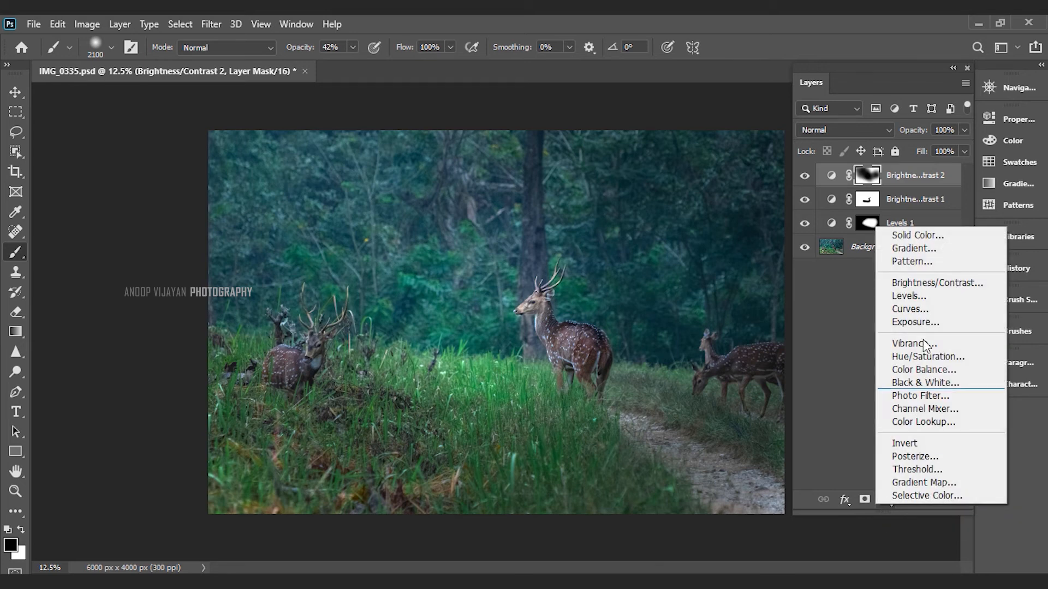
{"action": "left_click", "coordinate": [922, 279]}
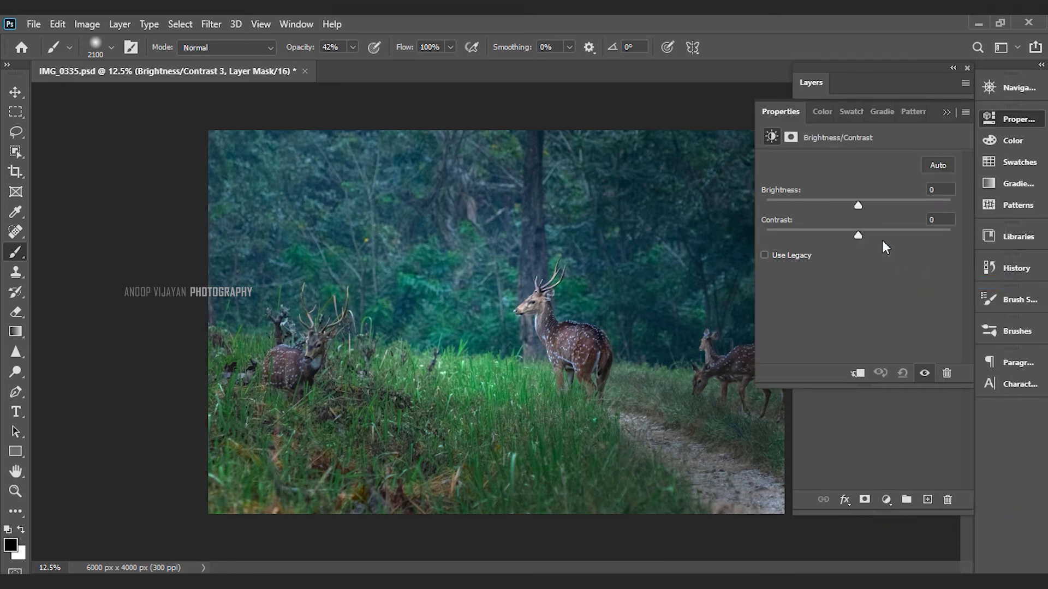
{"action": "left_click_drag", "start_coordinate": [859, 205], "coordinate": [870, 206]}
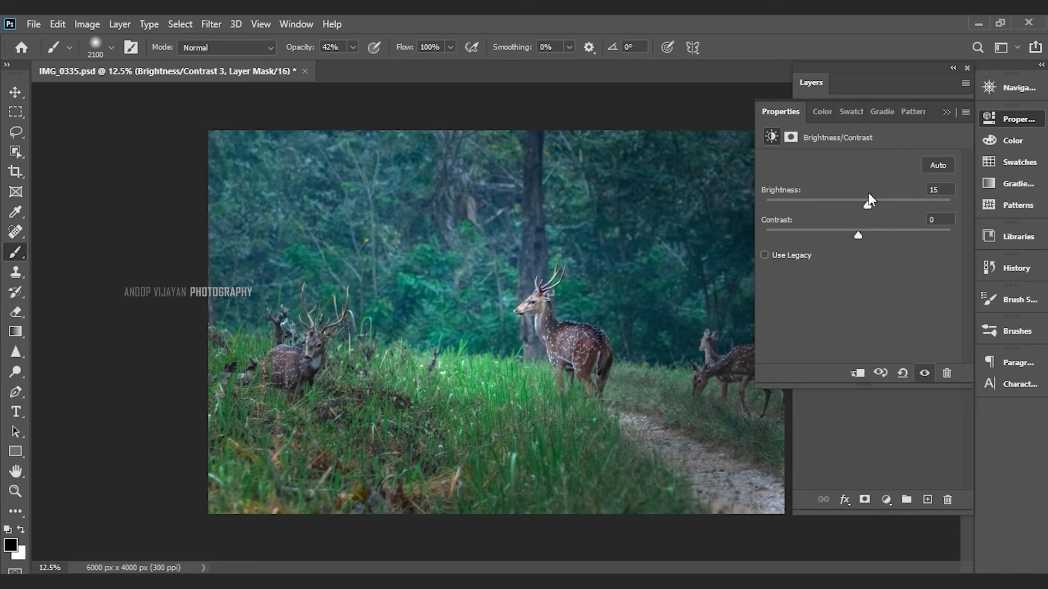
{"action": "left_click", "coordinate": [944, 113]}
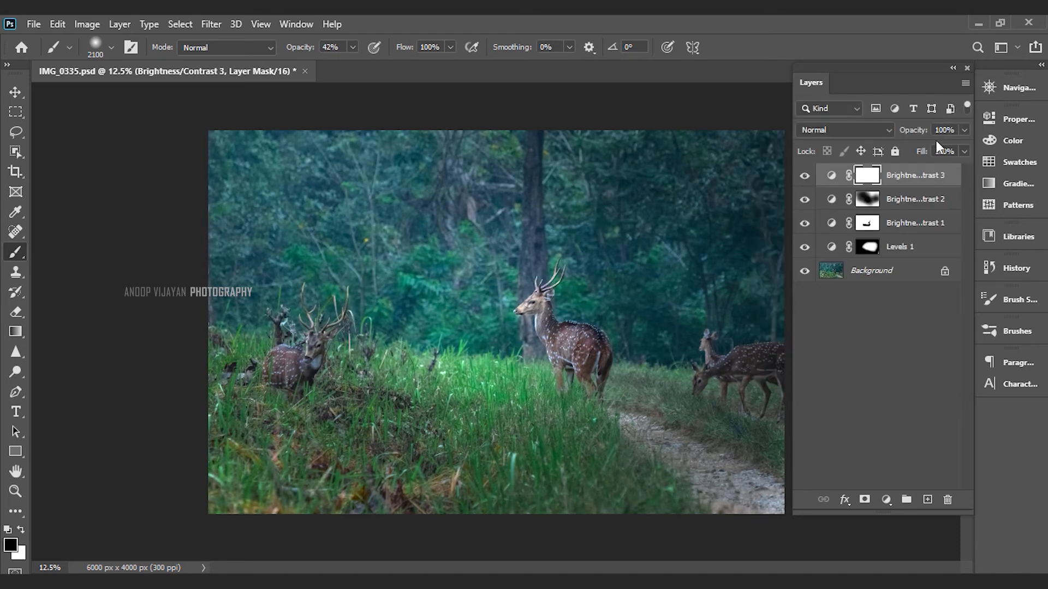